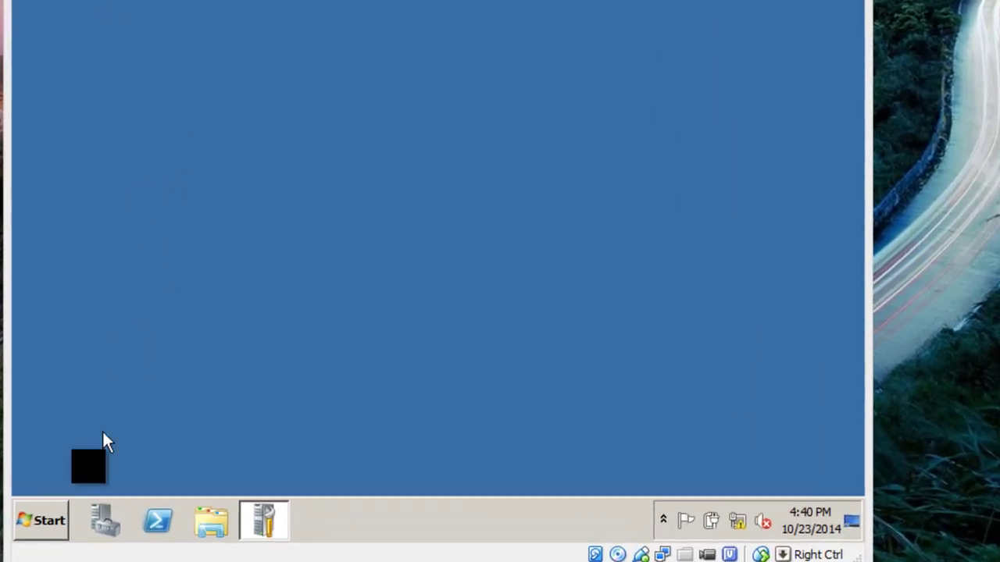
# Browse from Start > Computer into Local Disk (C:) to list its top-level folders
pyautogui.click(49, 527)
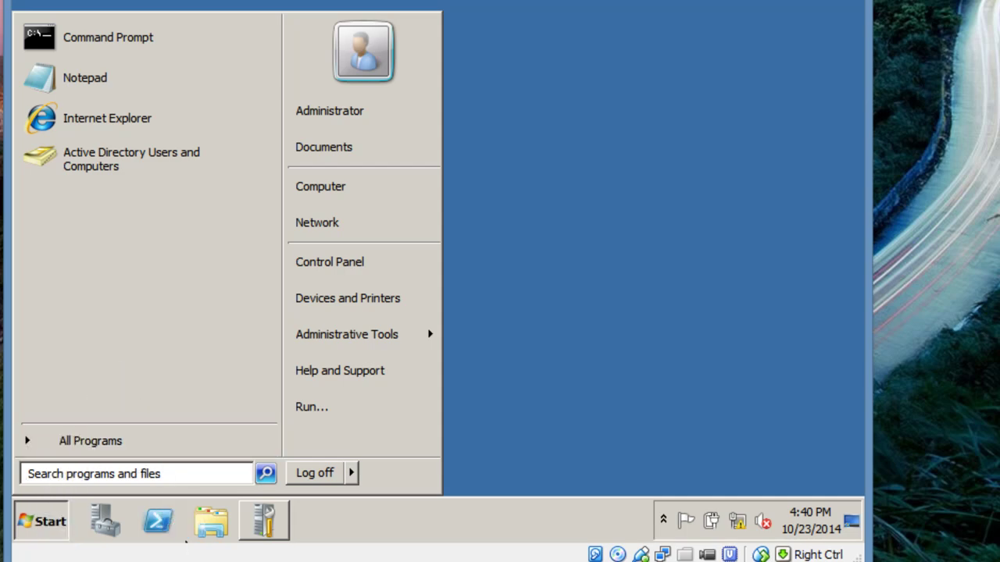
pyautogui.click(315, 561)
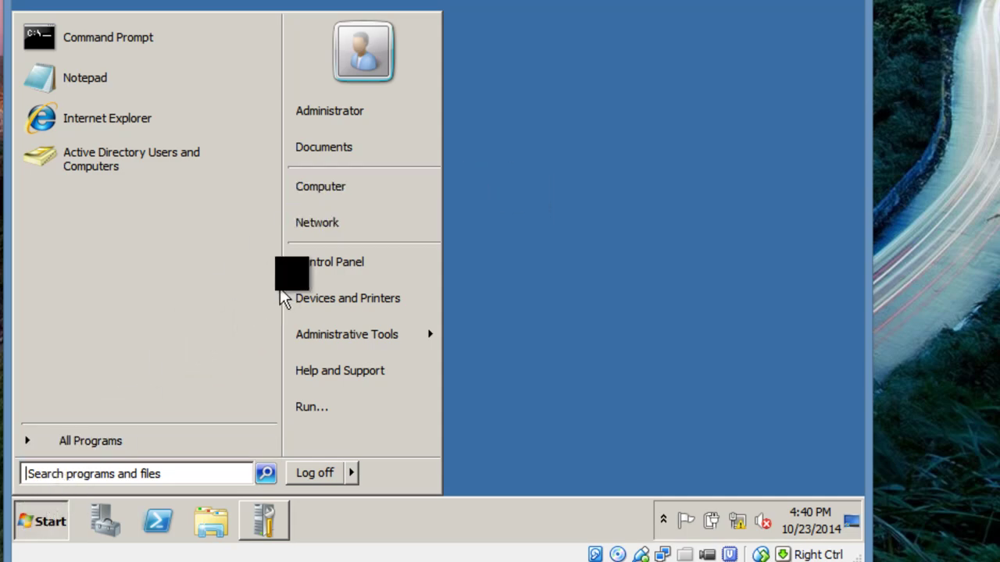
pyautogui.click(351, 200)
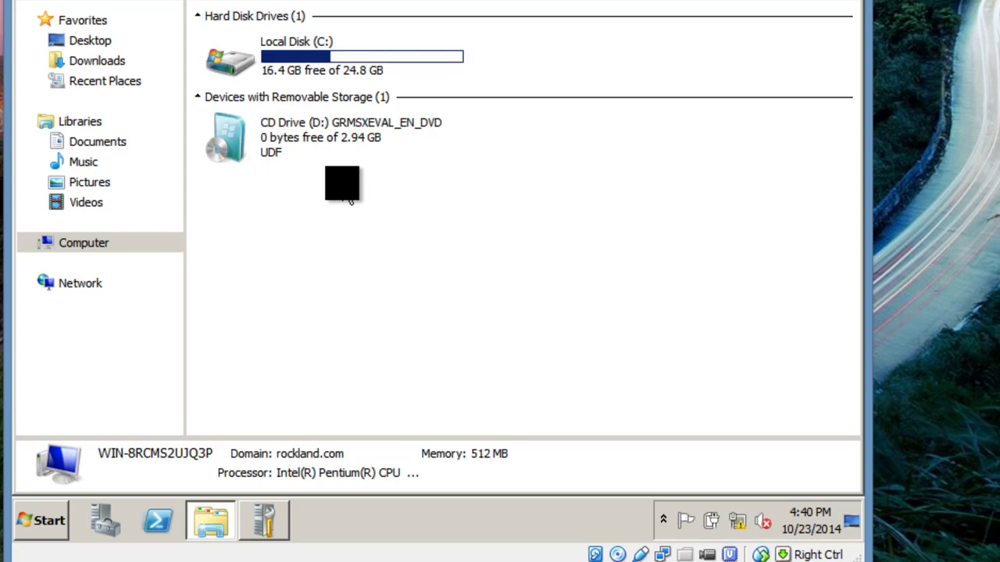
pyautogui.click(311, 69)
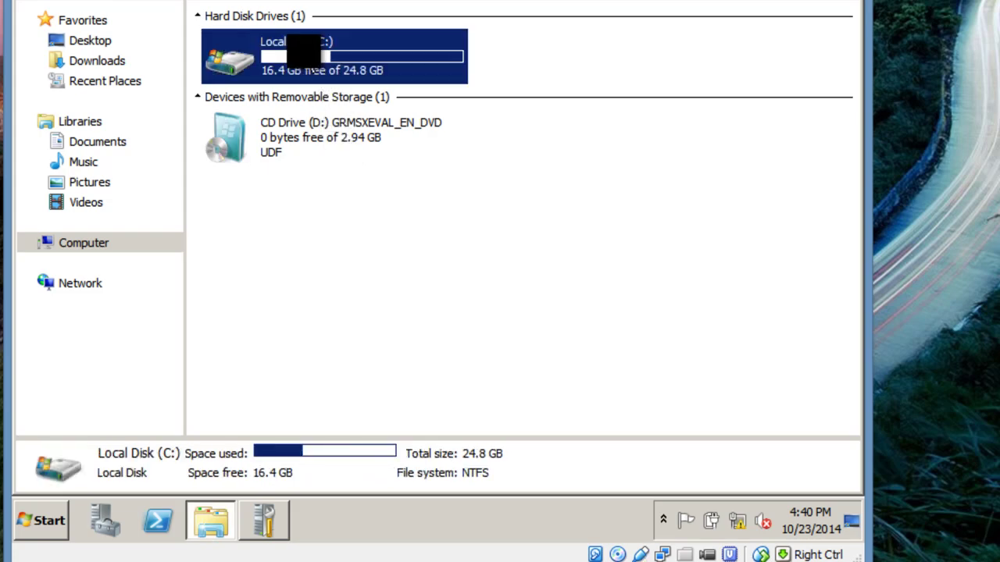
pyautogui.doubleClick(249, 76)
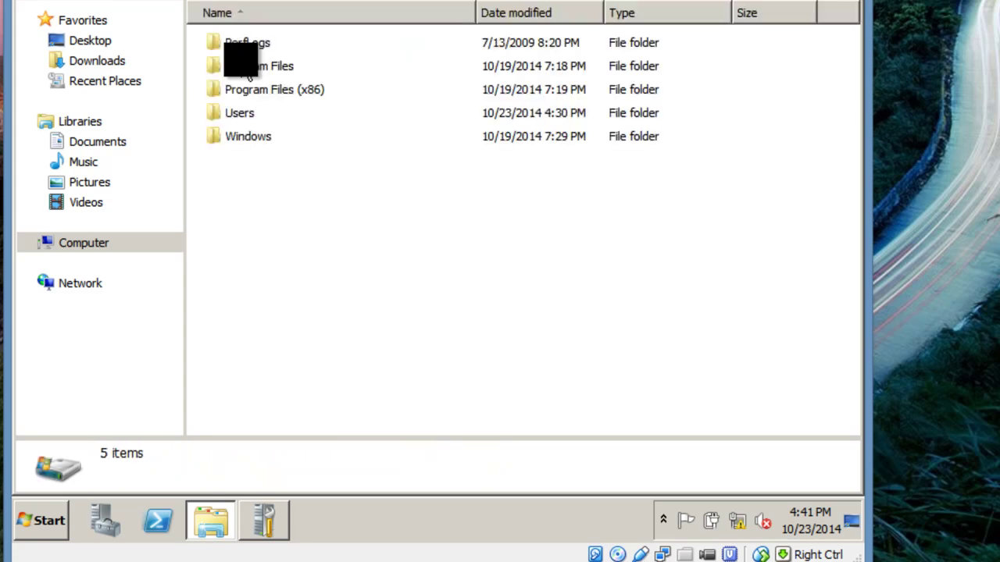
# Add a new folder at the root of C: and name it 'Win_7 Roaming Profile'
pyautogui.rightClick(243, 199)
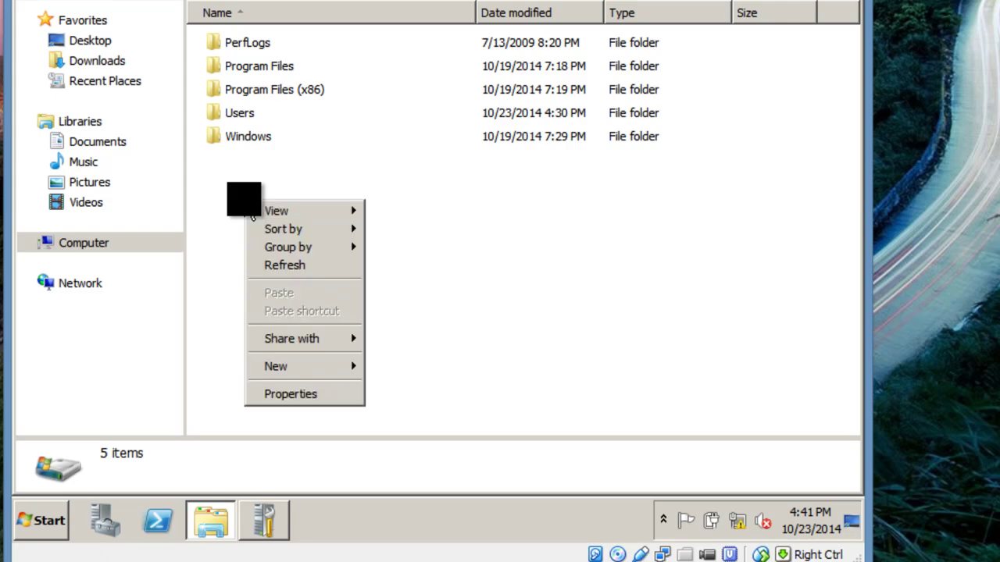
pyautogui.moveTo(314, 366)
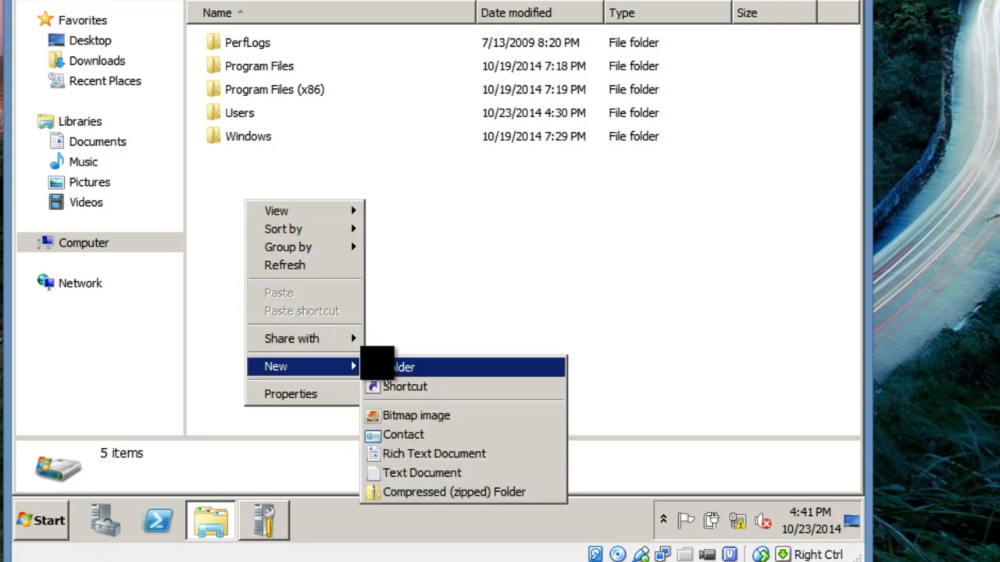
pyautogui.click(383, 367)
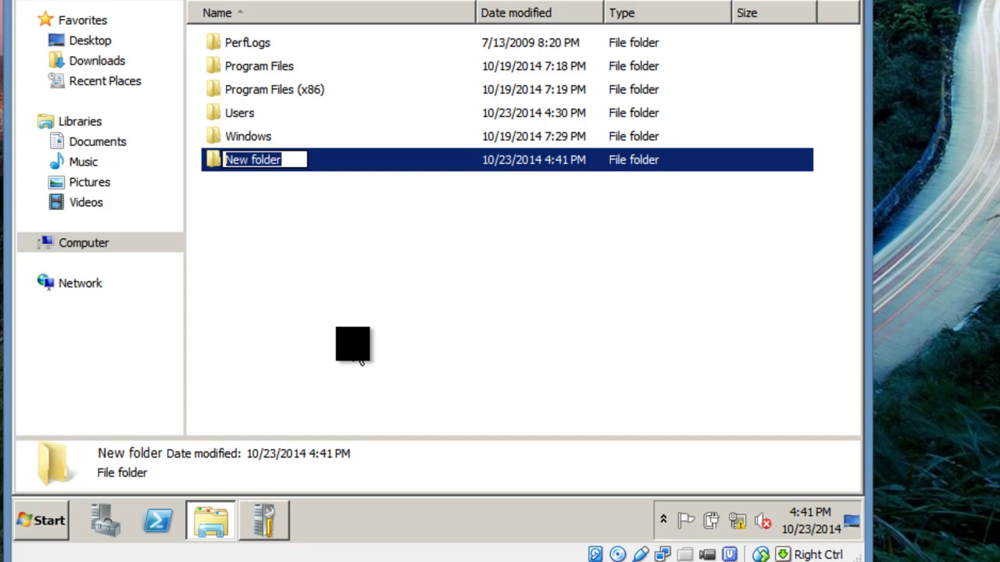
pyautogui.write('Win_7')
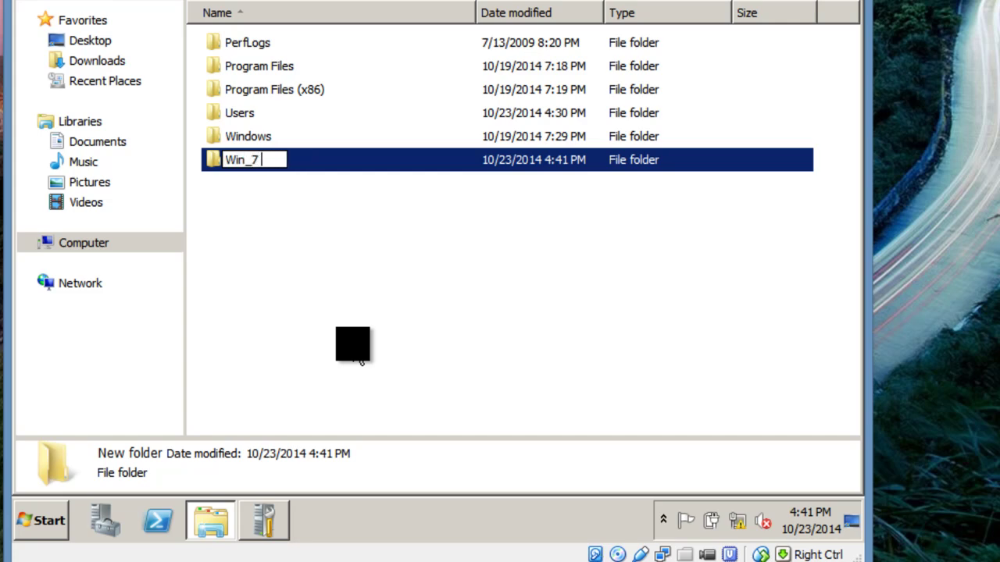
pyautogui.write(' User')
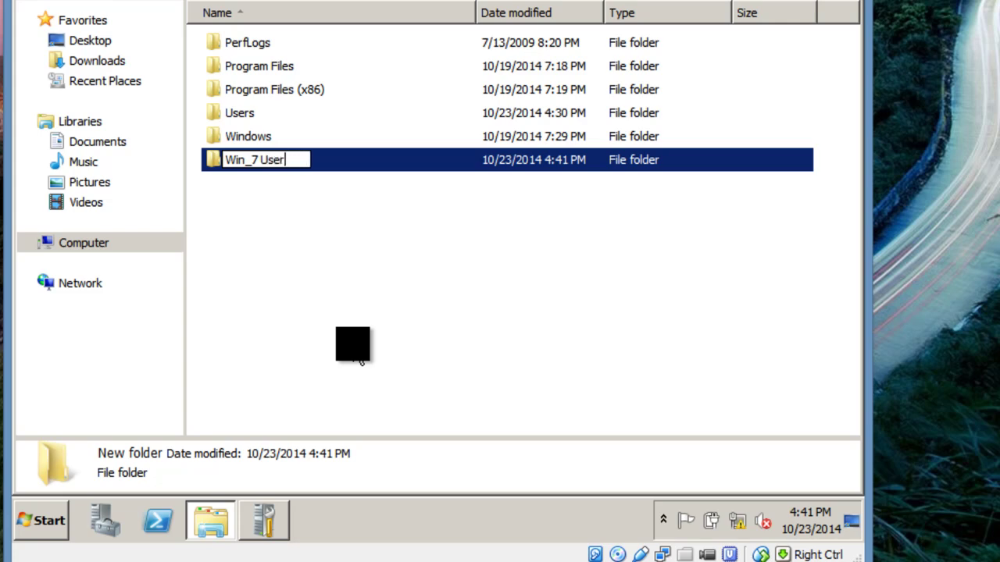
pyautogui.press('BackSpace')
pyautogui.press('BackSpace')
pyautogui.press('BackSpace')
pyautogui.press('BackSpace')
pyautogui.write('Roaming P')
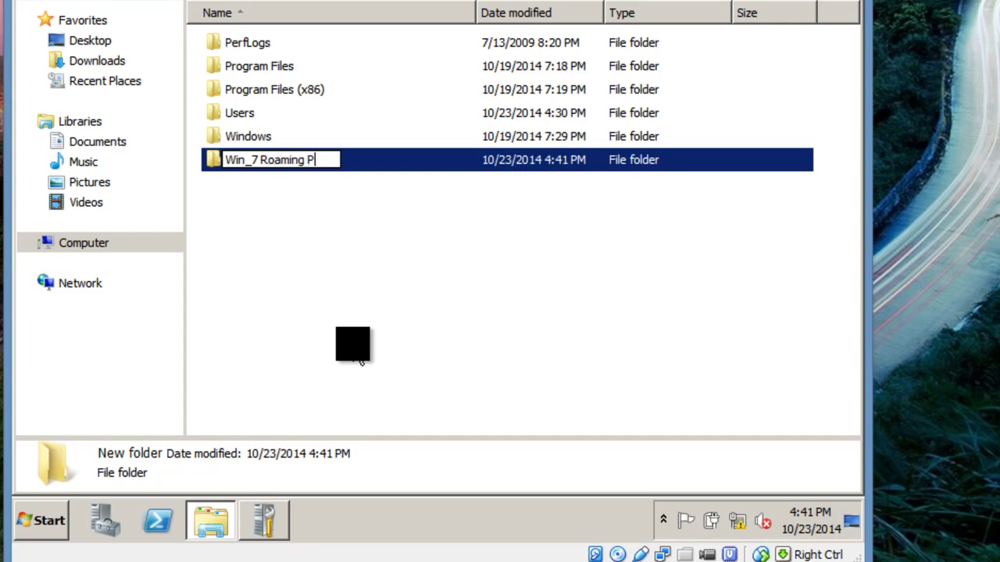
pyautogui.write('rofile')
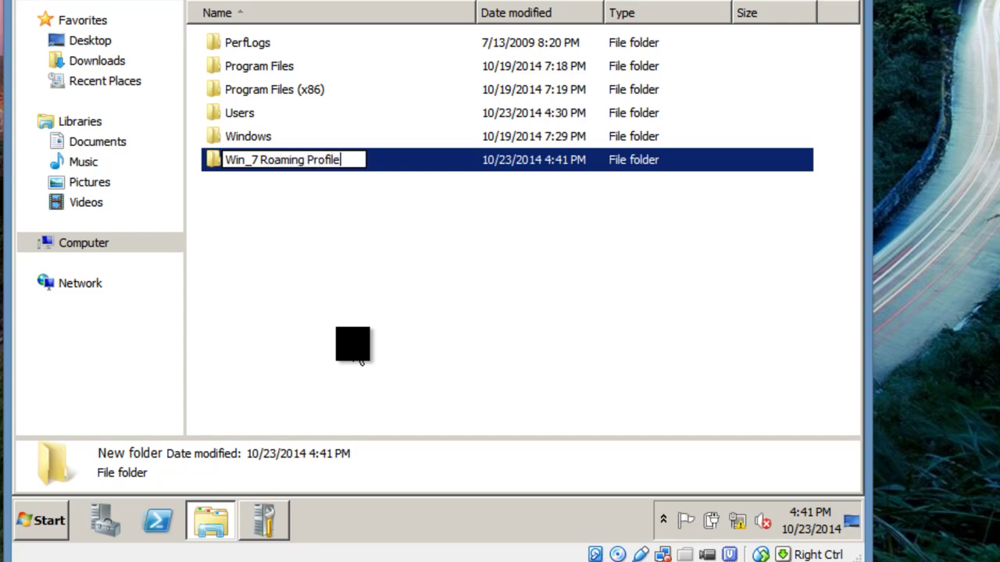
pyautogui.press('Return')
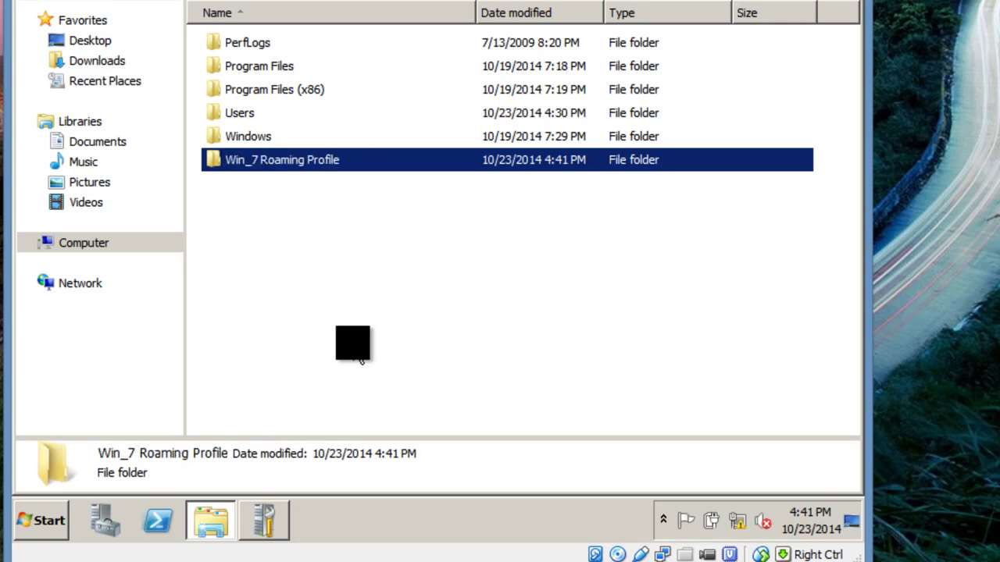
# Add the Win_7 user to the Win_7 Roaming Profile folder's sharing list
pyautogui.rightClick(304, 168)
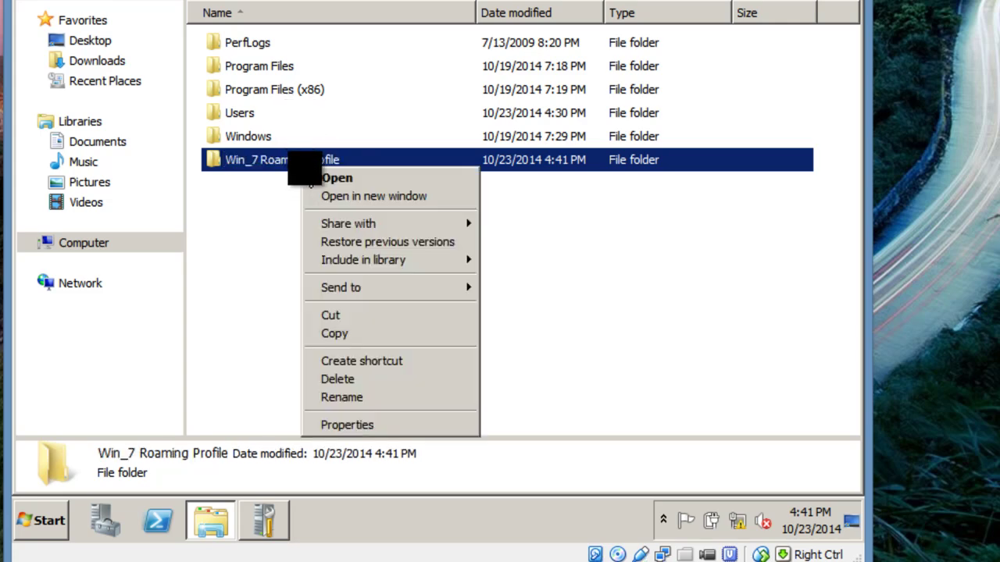
pyautogui.click(357, 429)
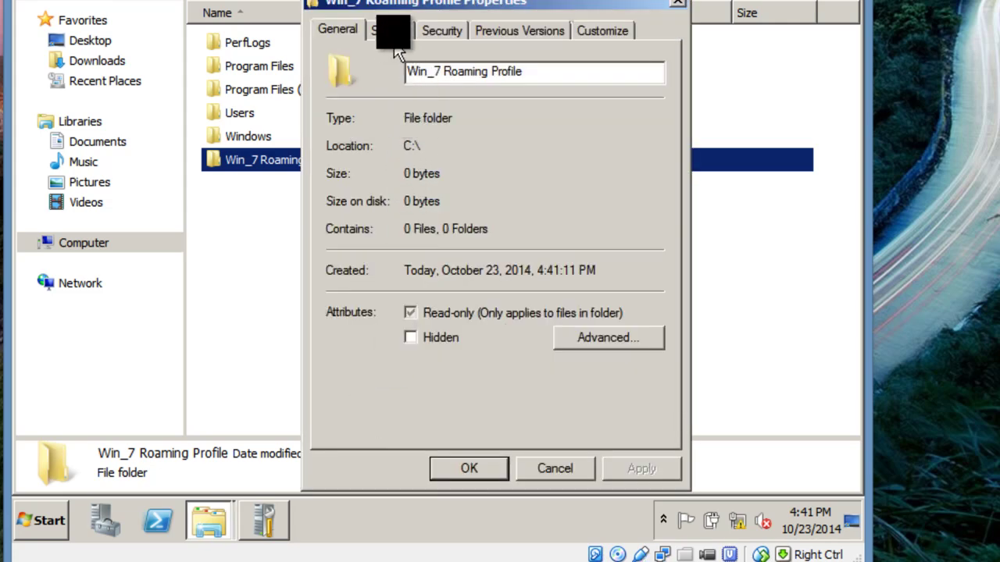
pyautogui.click(557, 468)
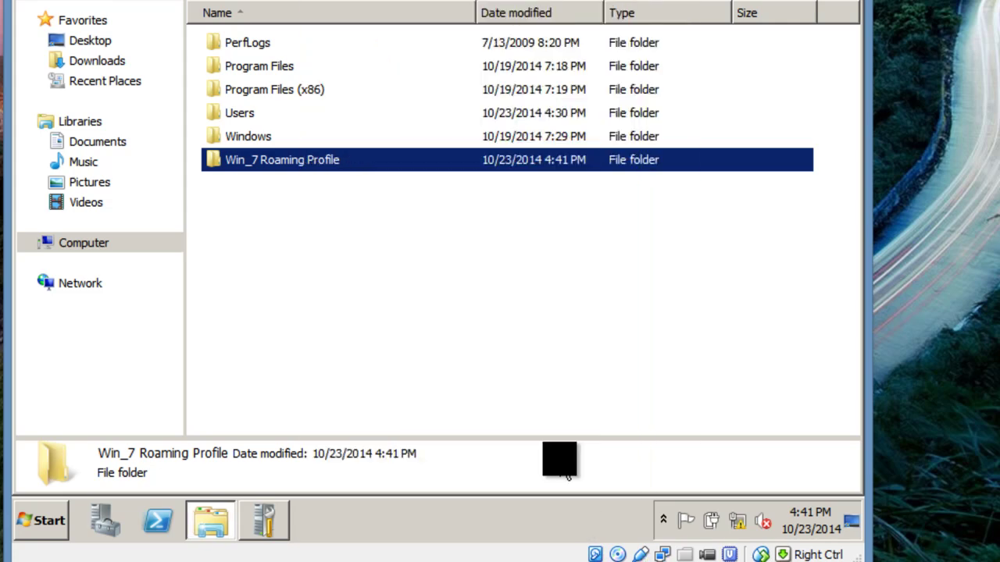
pyautogui.rightClick(288, 164)
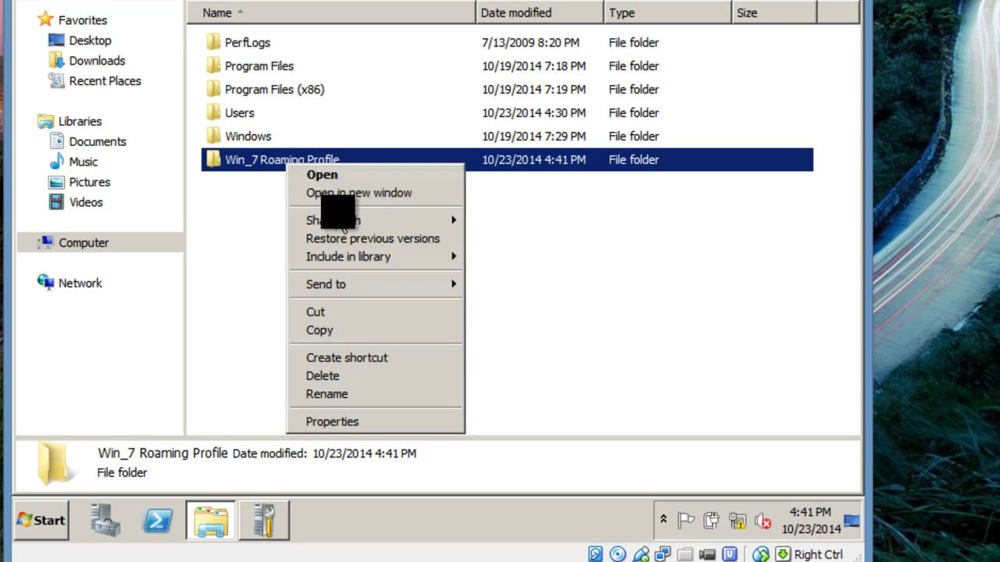
pyautogui.moveTo(435, 222)
pyautogui.click(508, 242)
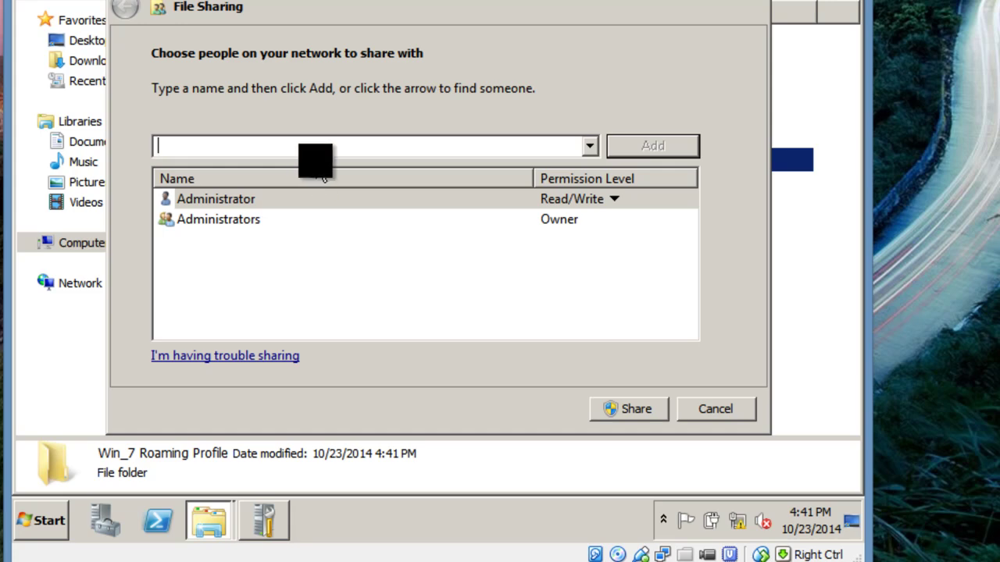
pyautogui.click(587, 147)
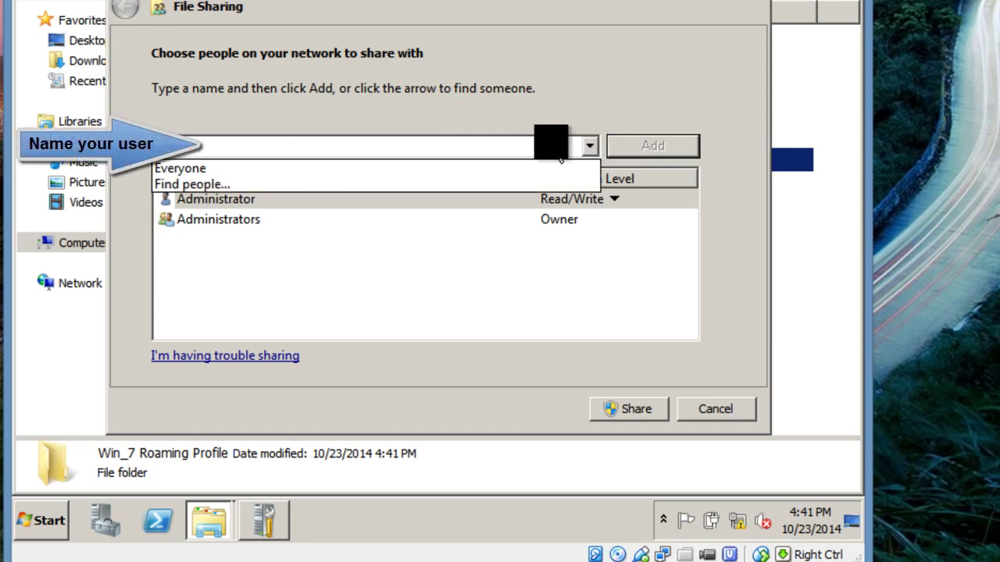
pyautogui.click(551, 142)
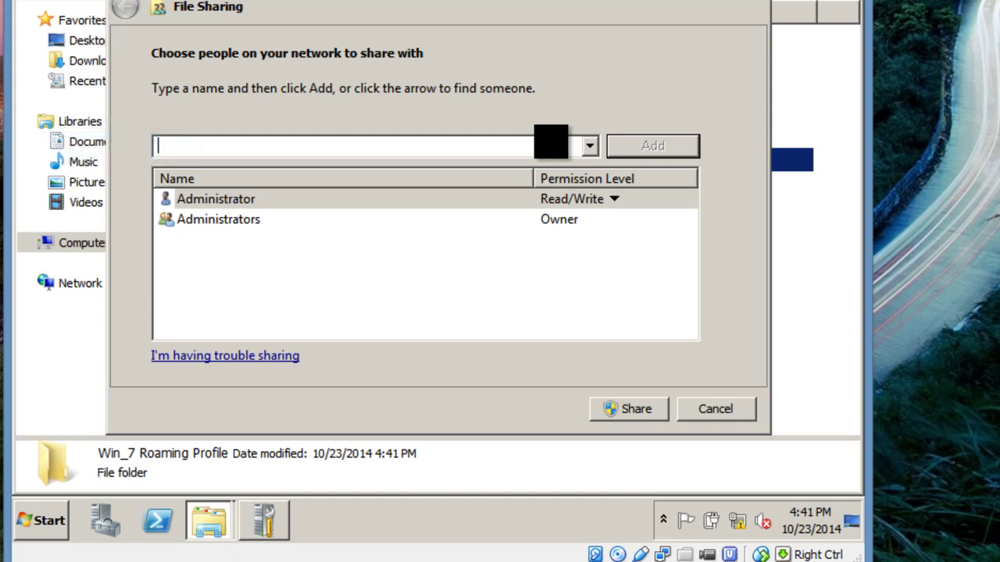
pyautogui.write('Win_7')
pyautogui.click(686, 144)
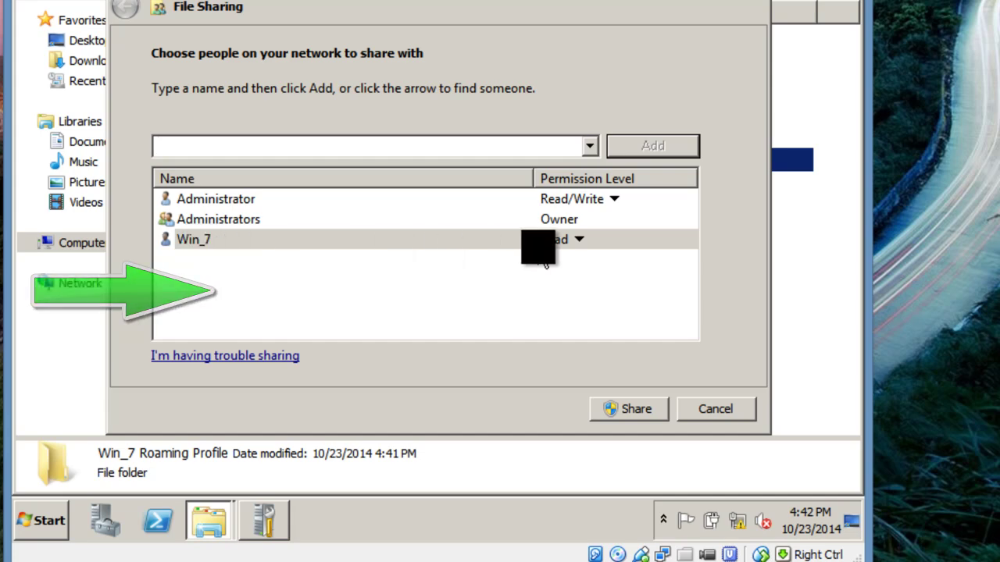
# Give Win_7 Read/Write permission and share the folder
pyautogui.click(580, 240)
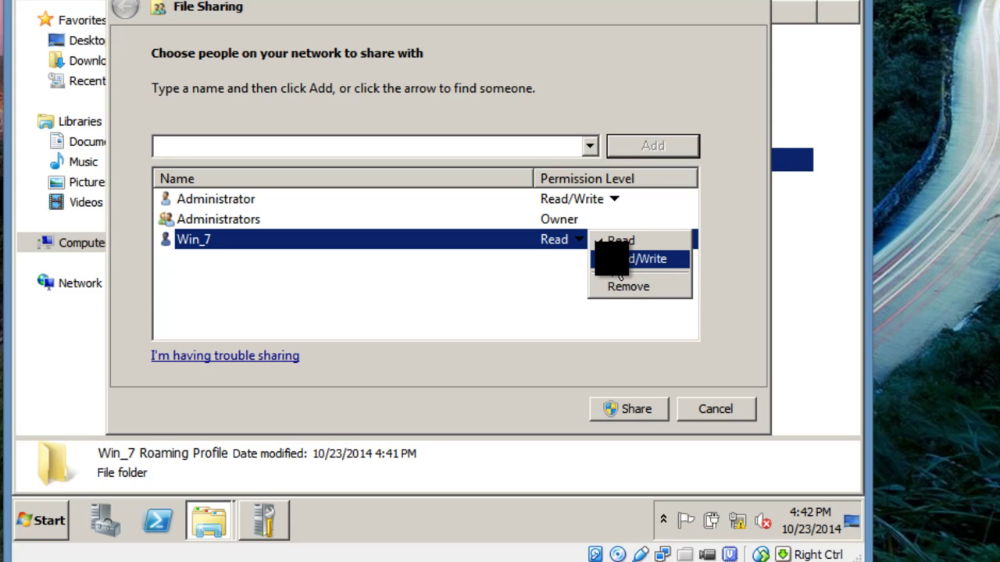
pyautogui.click(619, 269)
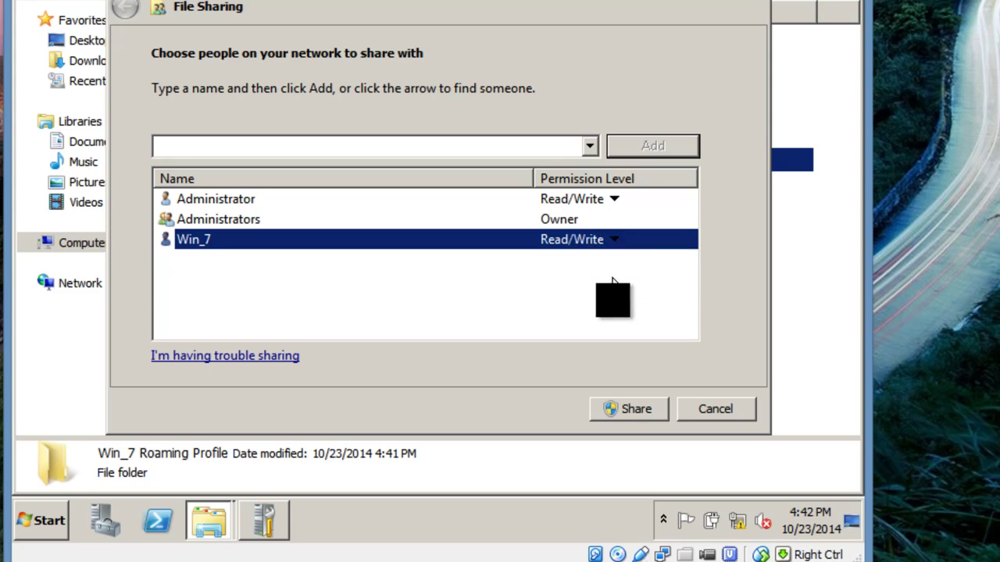
pyautogui.click(648, 415)
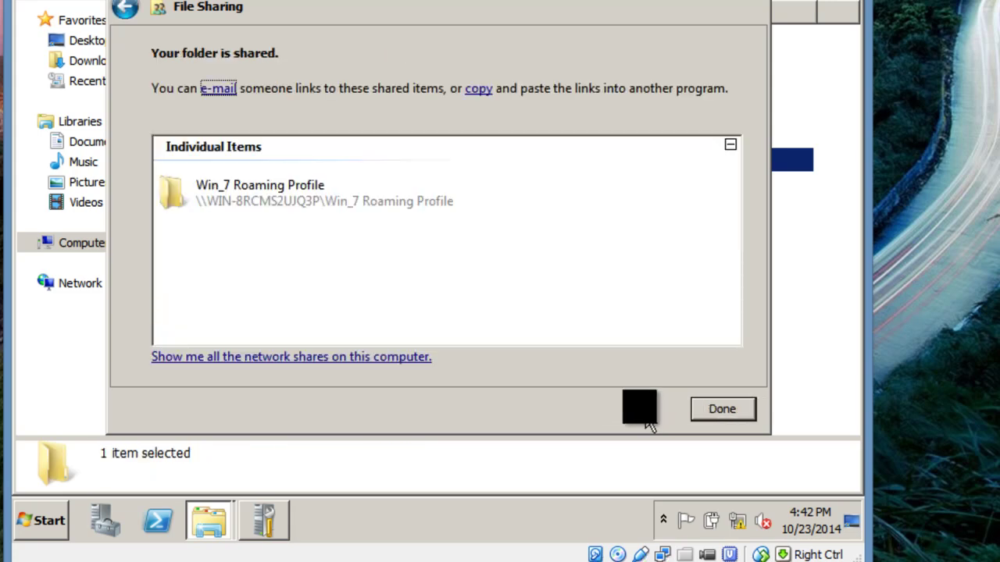
# Select the network path \\WIN-8RCMS2UJQ3P\Win_7 Roaming Profile on the folder's Sharing tab for copying
pyautogui.click(712, 413)
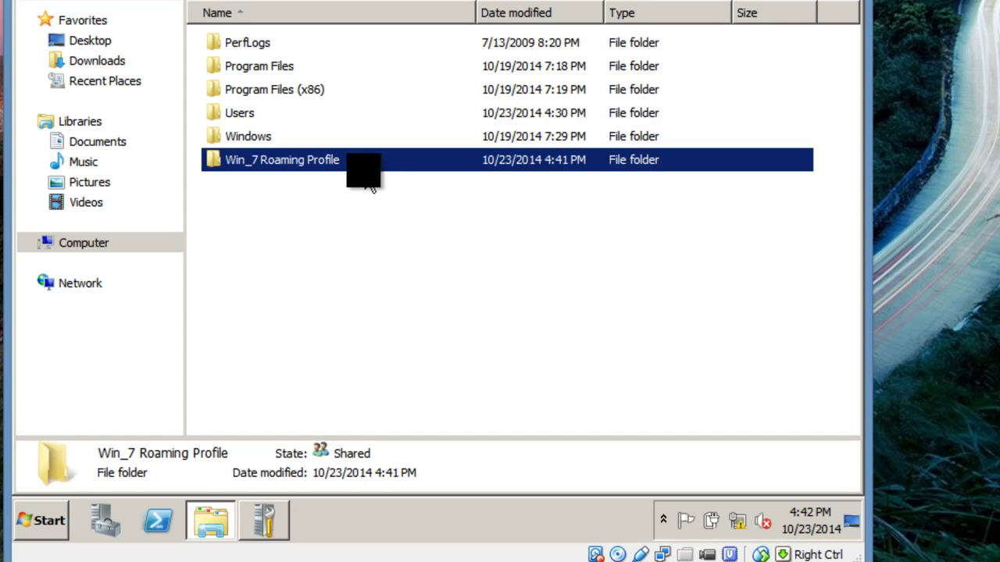
pyautogui.rightClick(335, 163)
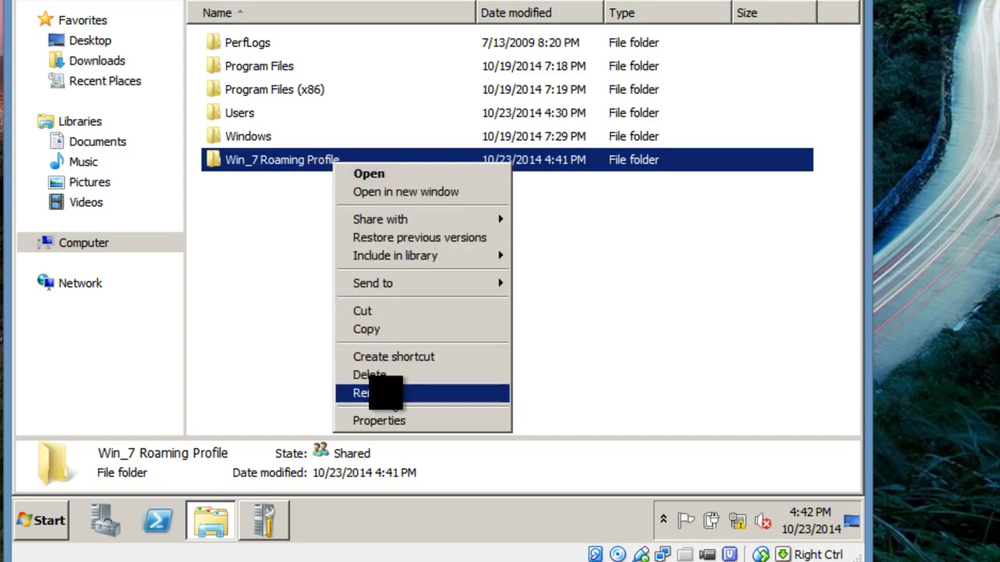
pyautogui.click(392, 420)
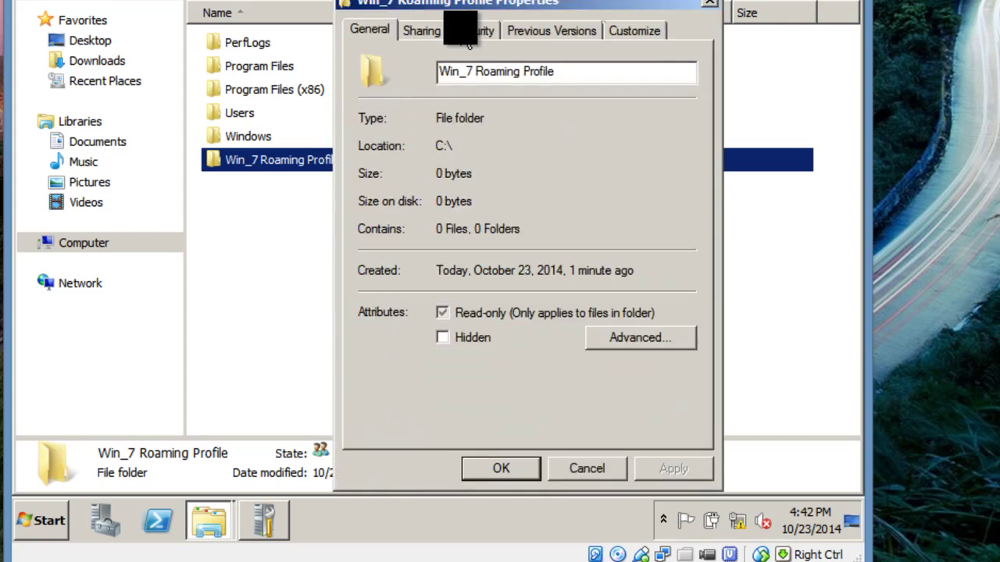
pyautogui.click(432, 30)
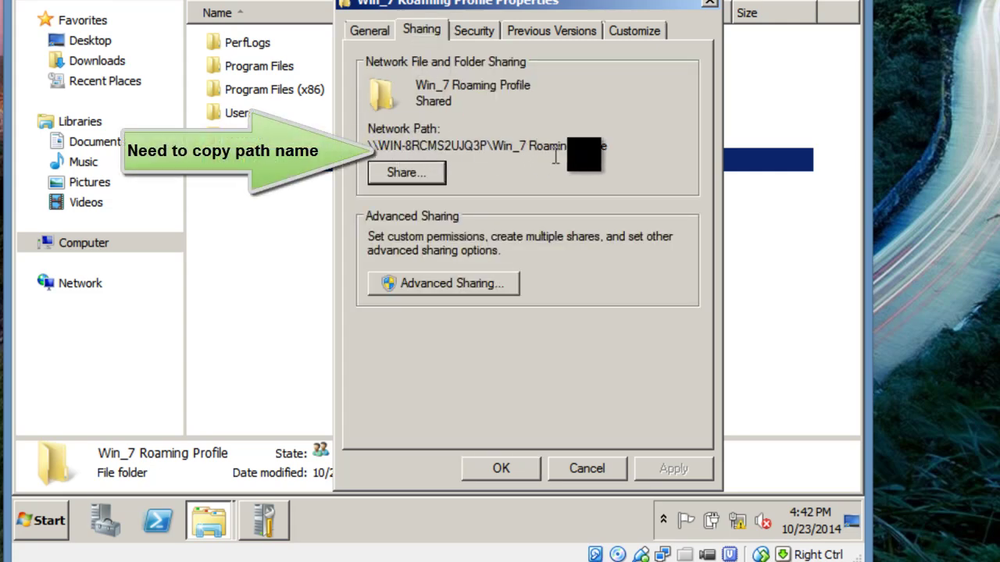
pyautogui.moveTo(606, 148); pyautogui.dragTo(344, 149)
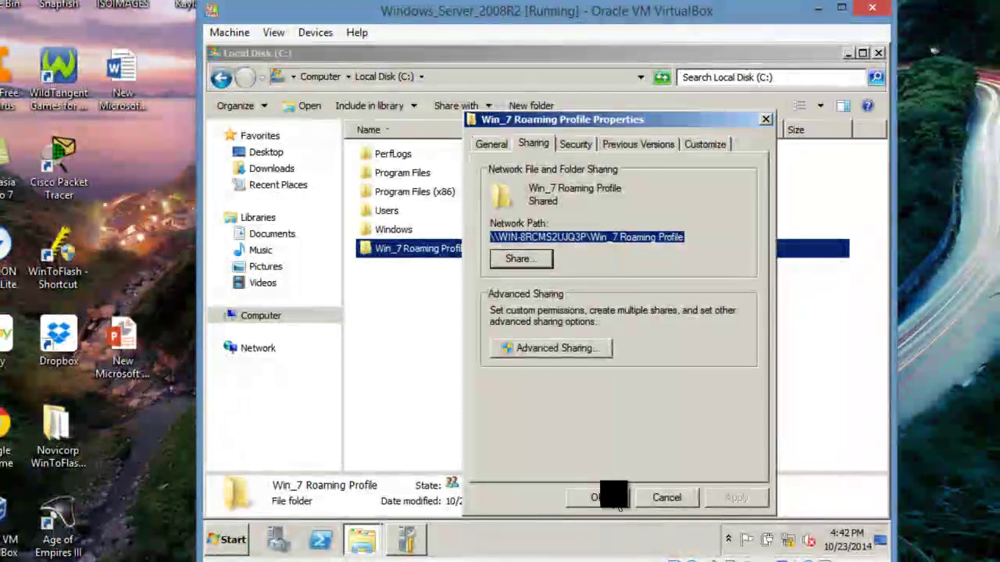
# Close the folder properties and launch Active Directory Users and Computers on rockland.com's Users
pyautogui.click(615, 500)
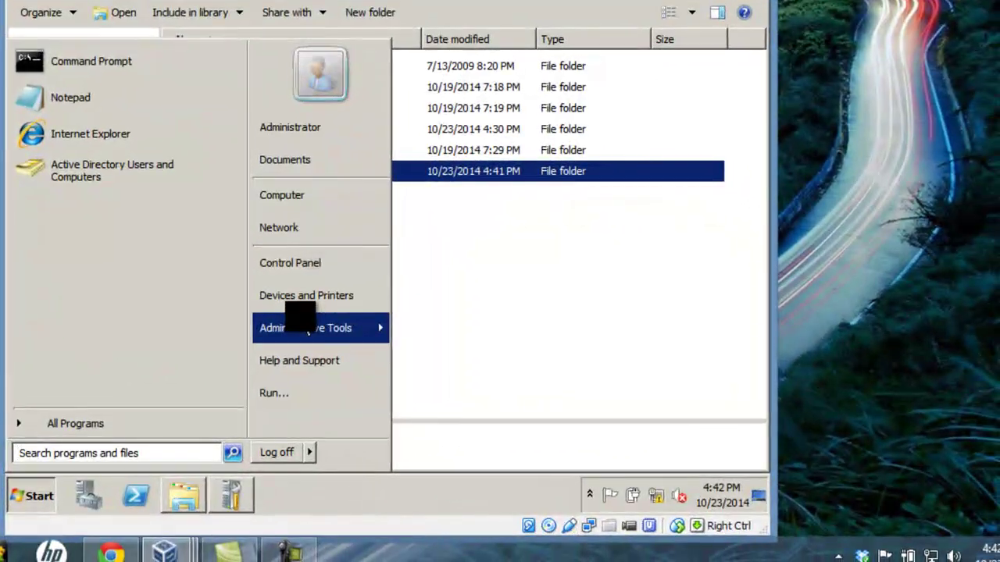
pyautogui.moveTo(473, 387)
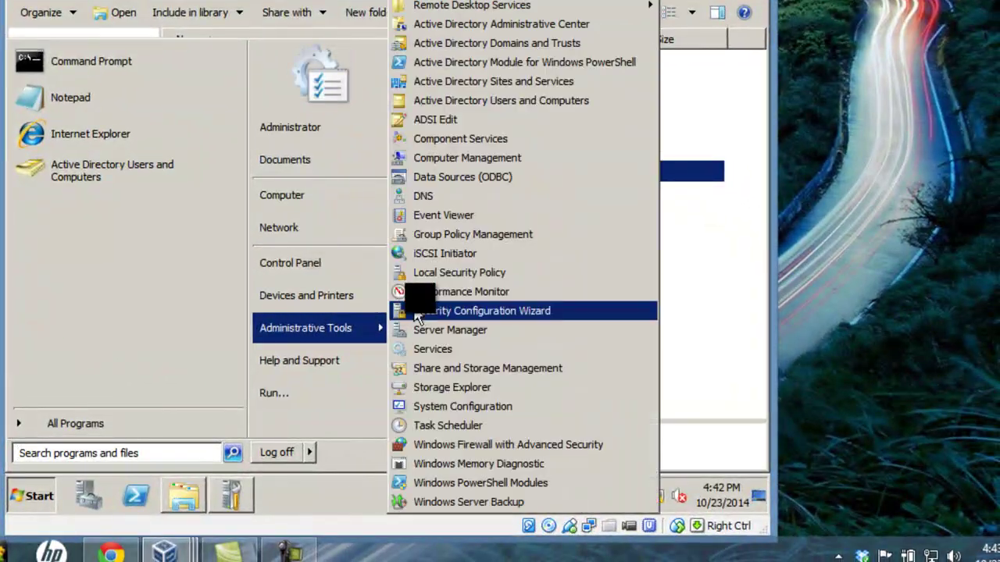
pyautogui.click(502, 100)
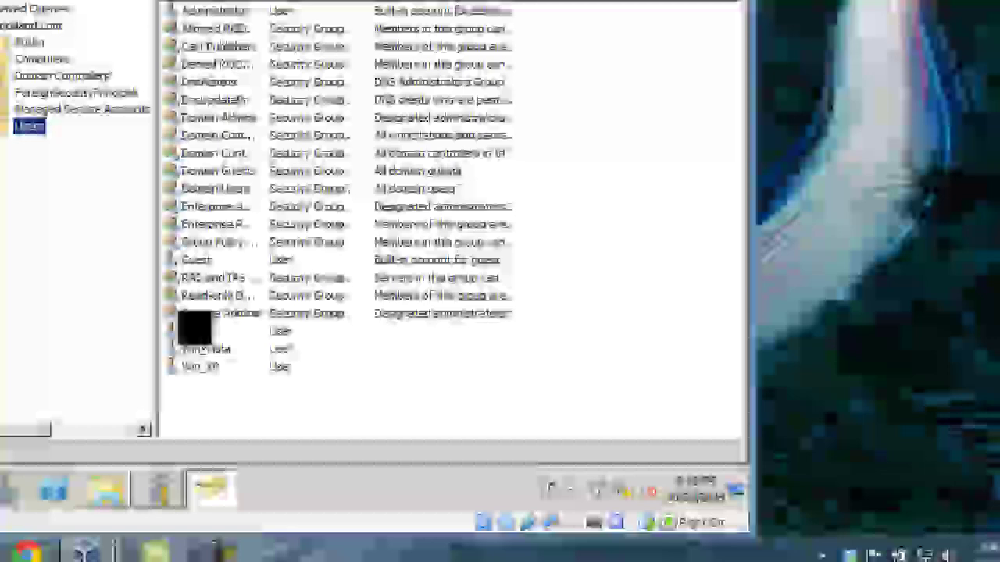
# Set the Win_7 user's profile path to the Win_7 Roaming Profile share plus \%username% and save it
pyautogui.rightClick(264, 350)
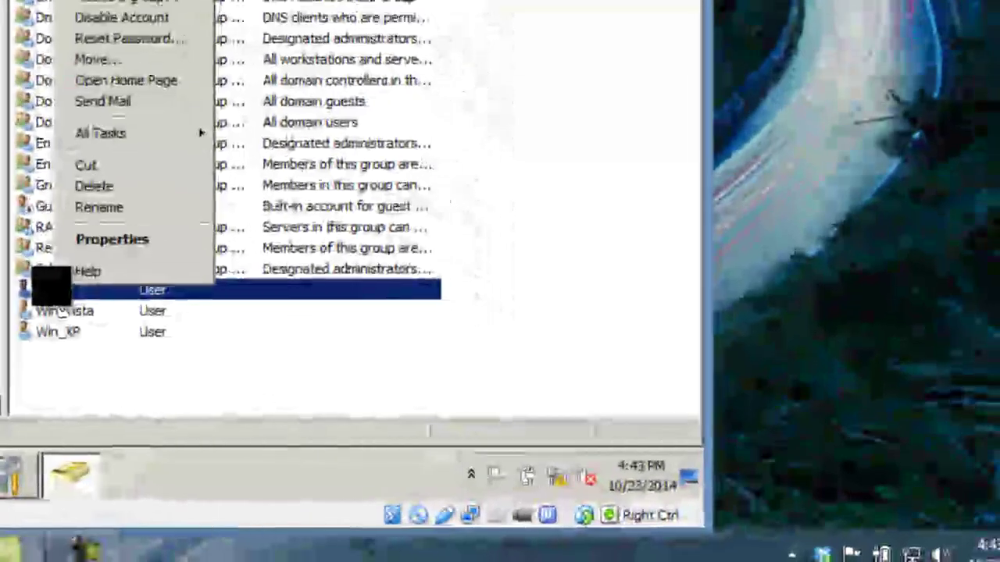
pyautogui.click(110, 237)
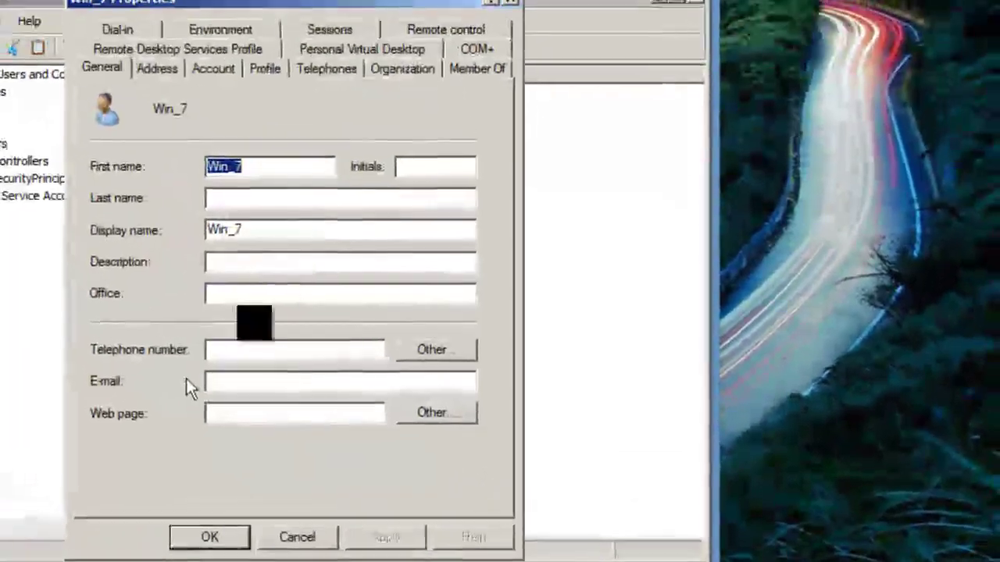
pyautogui.click(265, 71)
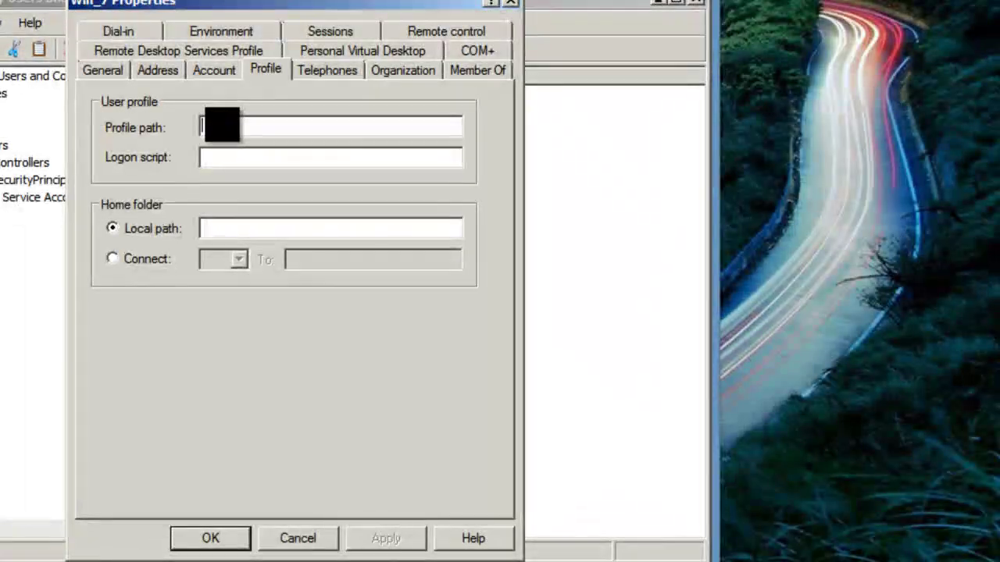
pyautogui.hotkey('ctrl', 'v')
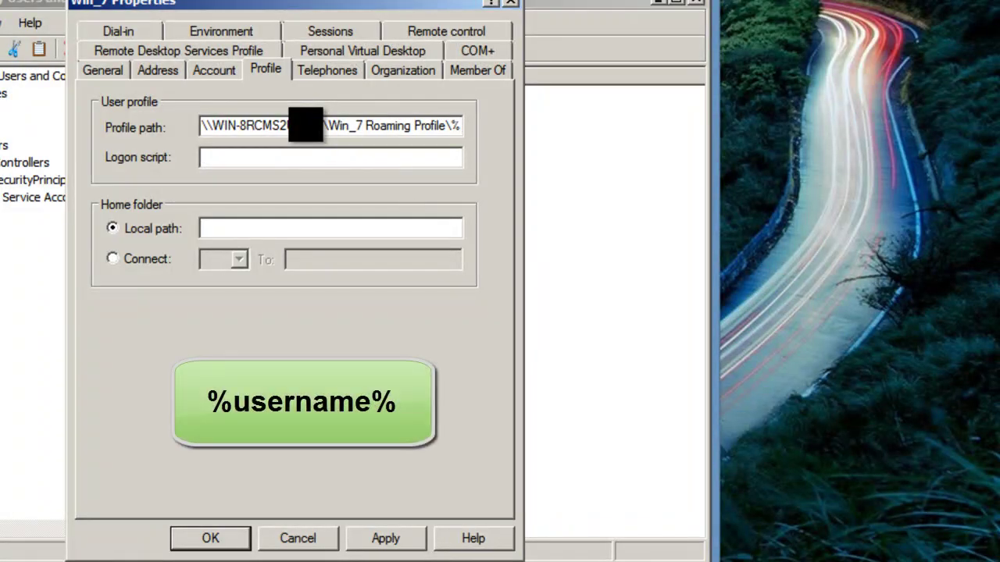
pyautogui.write('user')
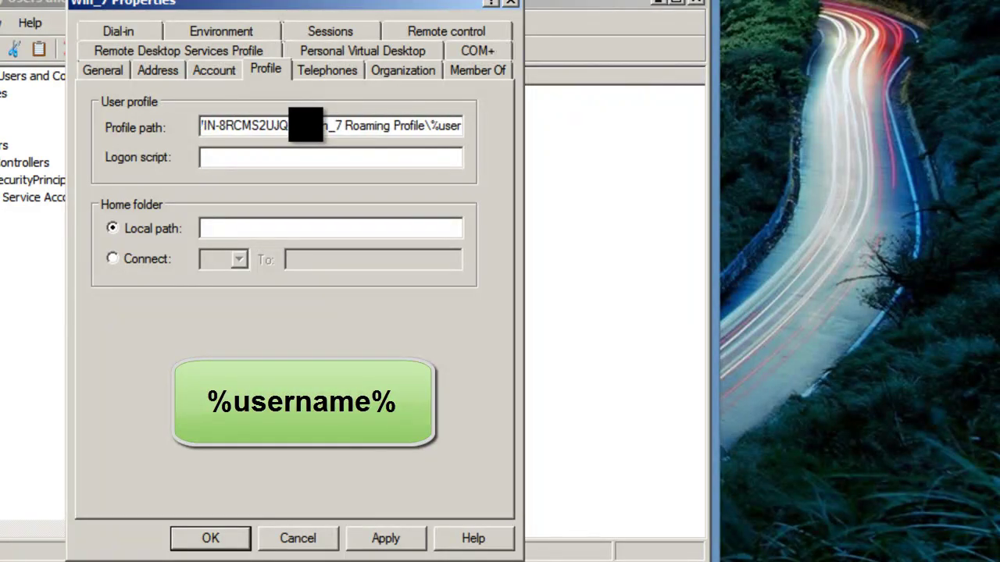
pyautogui.write('name')
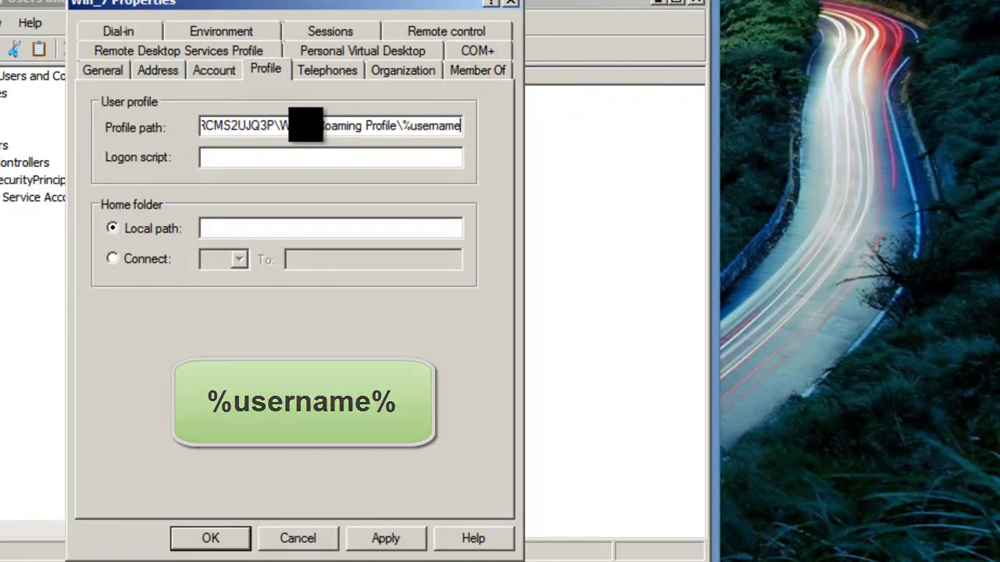
pyautogui.write('%')
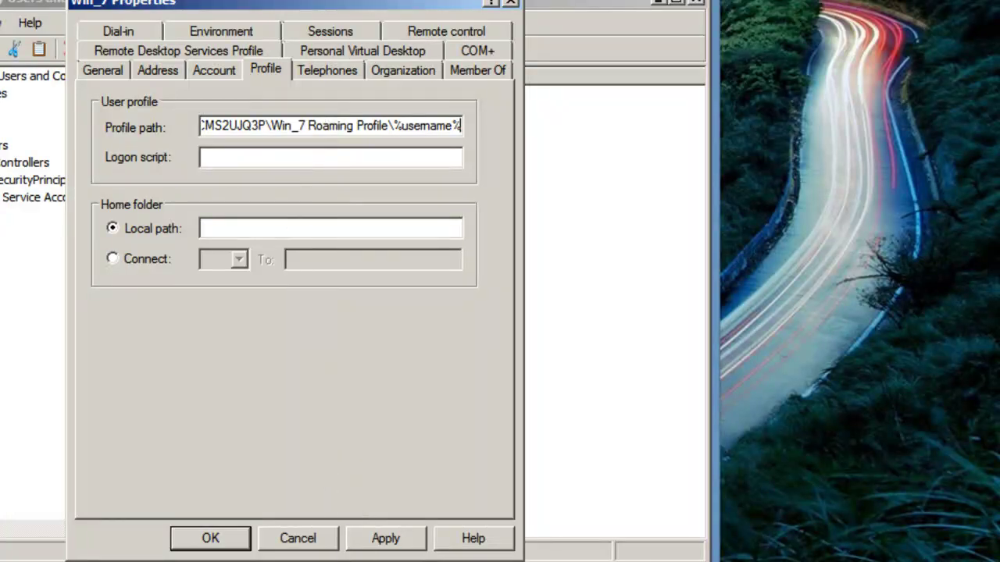
pyautogui.click(385, 538)
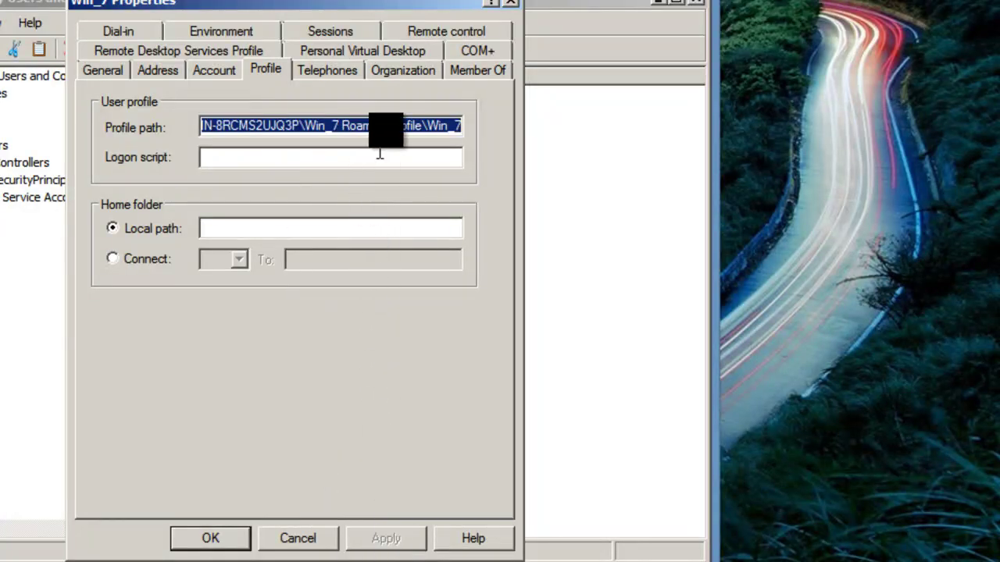
pyautogui.click(445, 127)
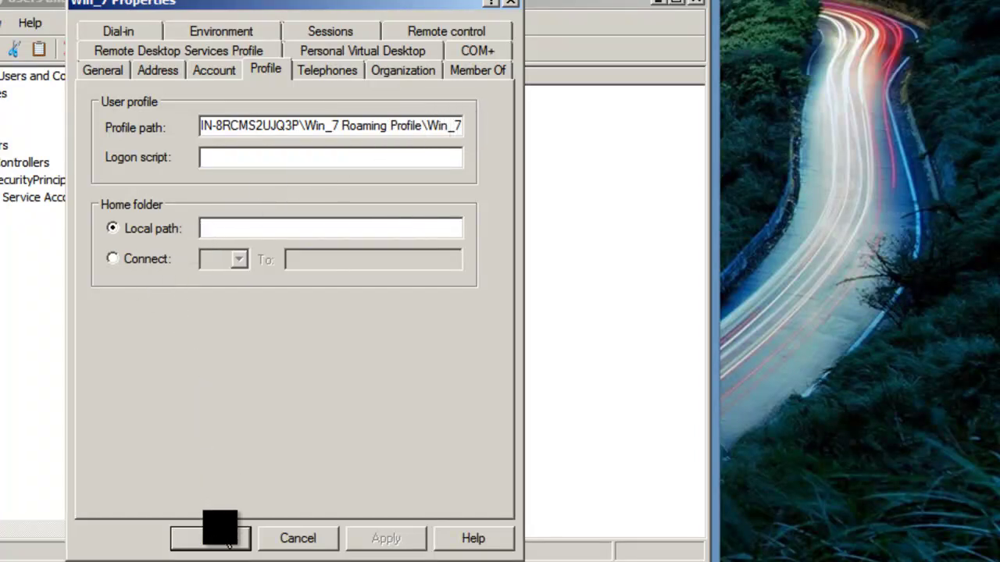
pyautogui.click(225, 537)
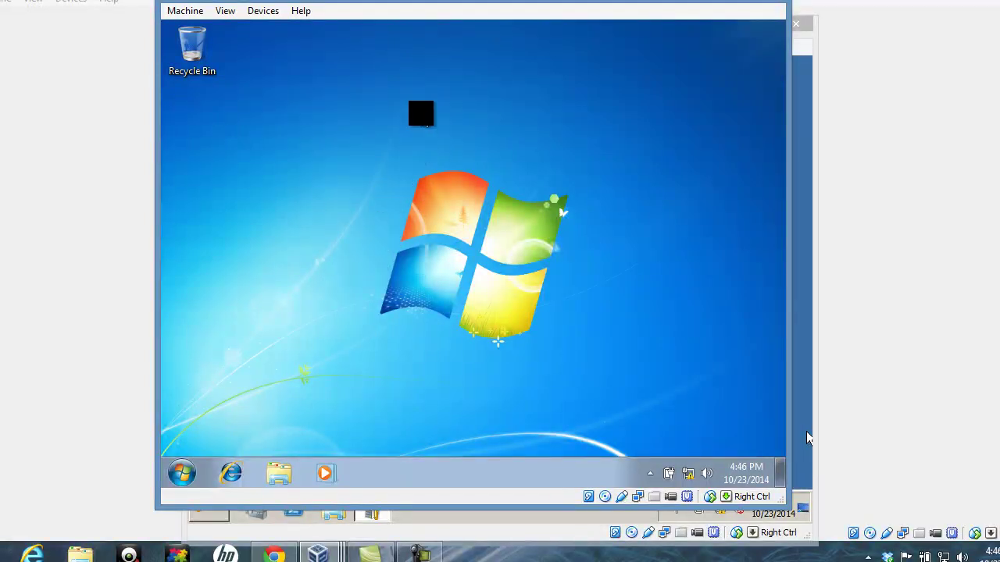
# Create a new desktop folder and type the name 'Win-7 Test floder in the win-7 client'
pyautogui.rightClick(421, 114)
pyautogui.moveTo(466, 221)
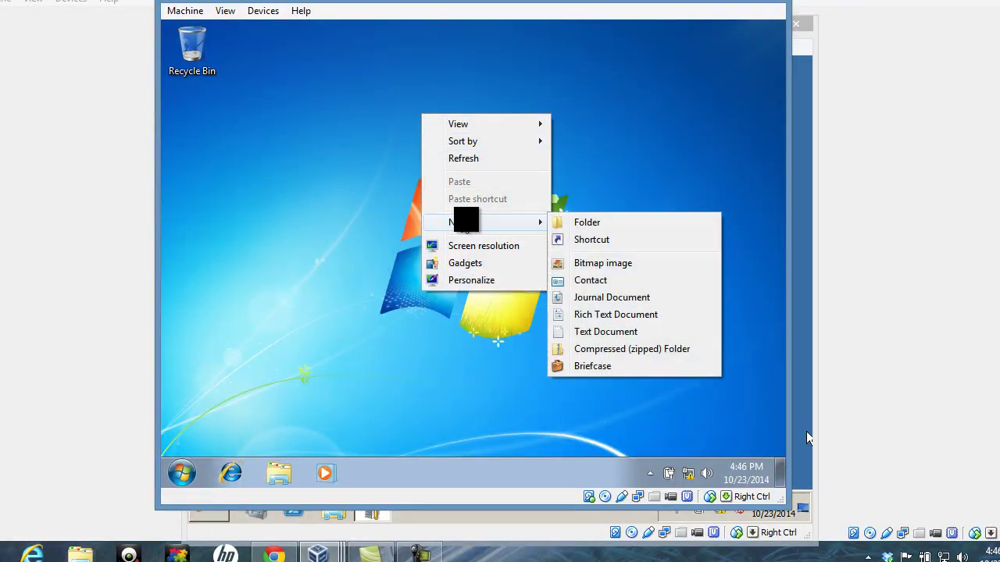
pyautogui.click(582, 223)
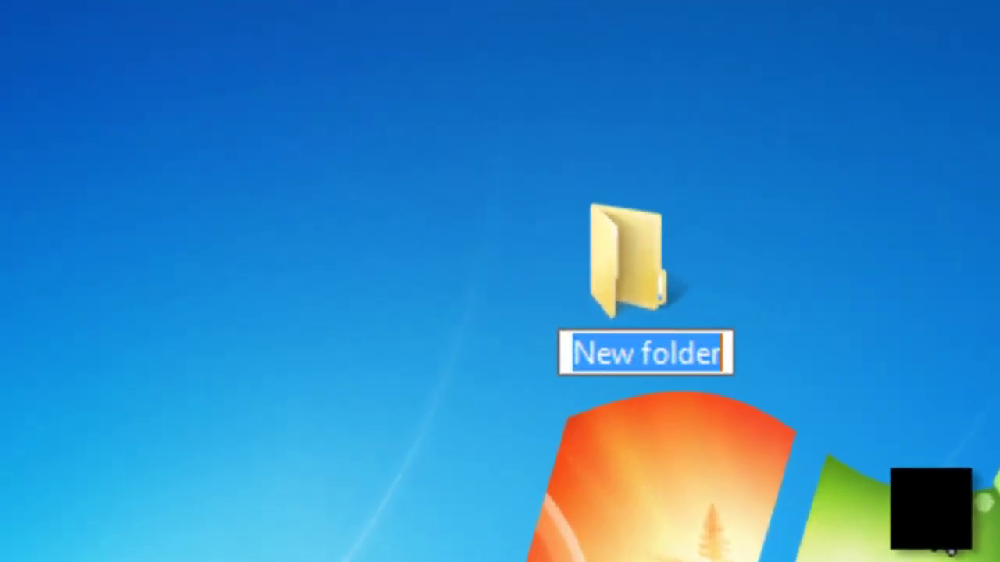
pyautogui.write('Win')
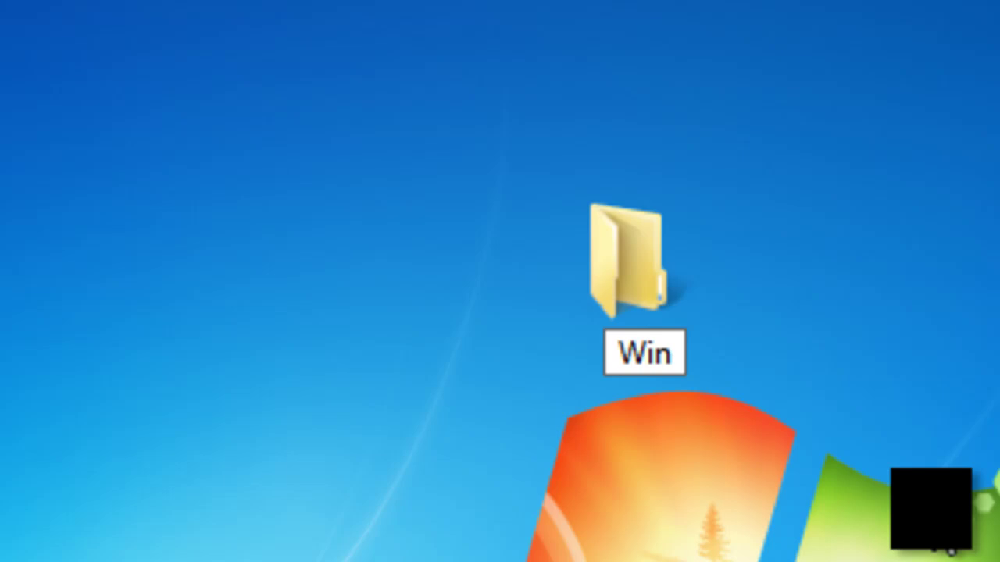
pyautogui.write('-&')
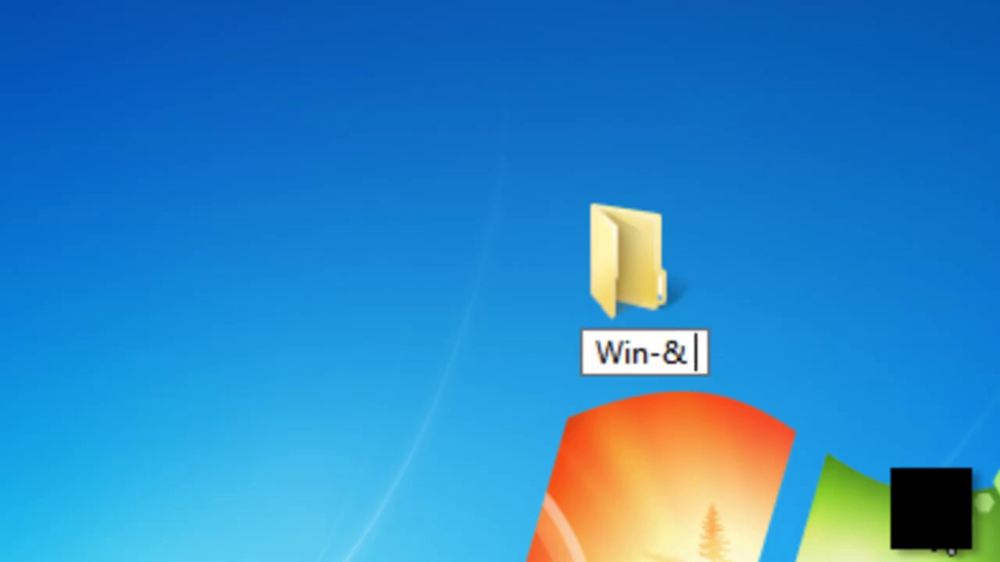
pyautogui.press('BackSpace')
pyautogui.press('BackSpace')
pyautogui.write('7 ')
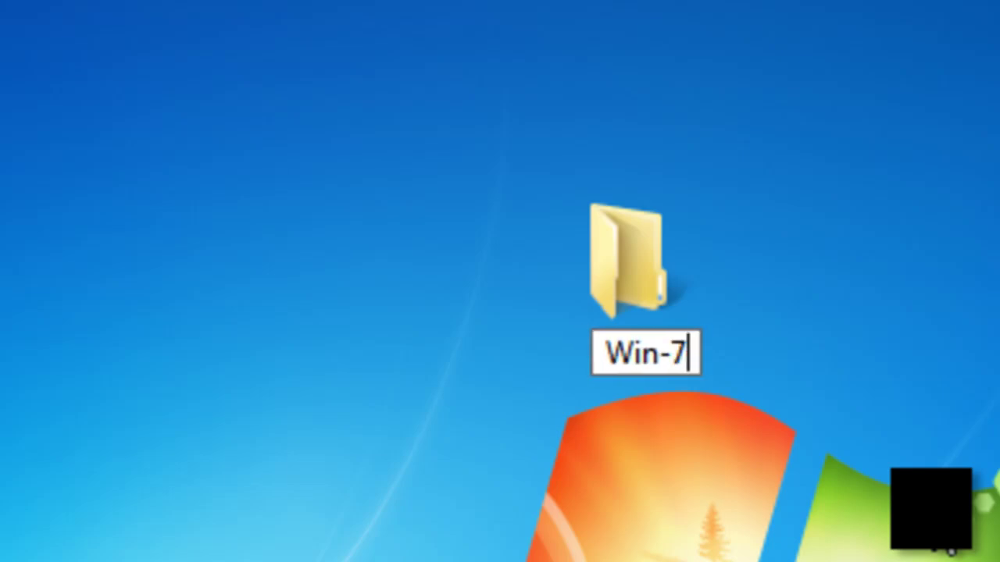
pyautogui.write('Test flo')
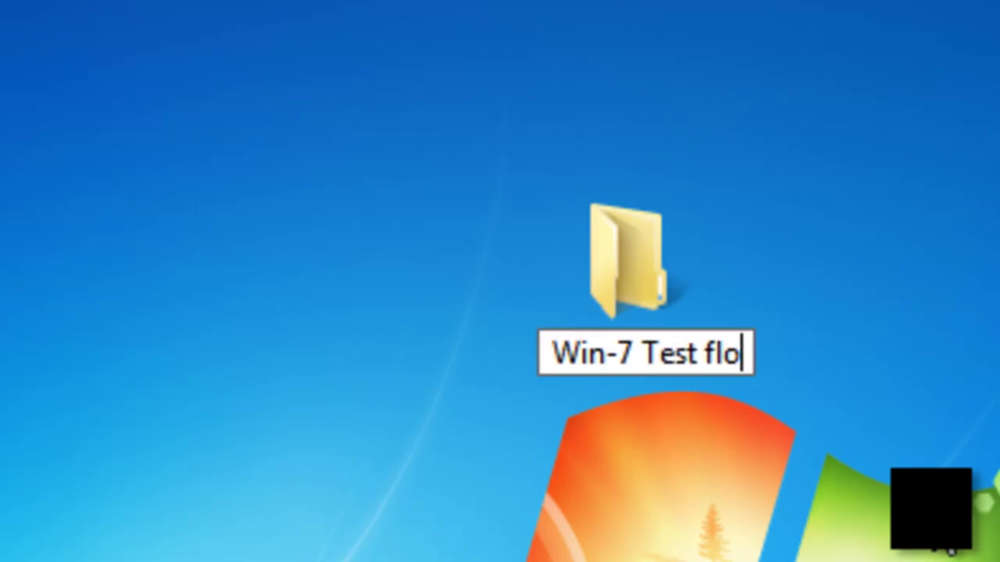
pyautogui.write('der')
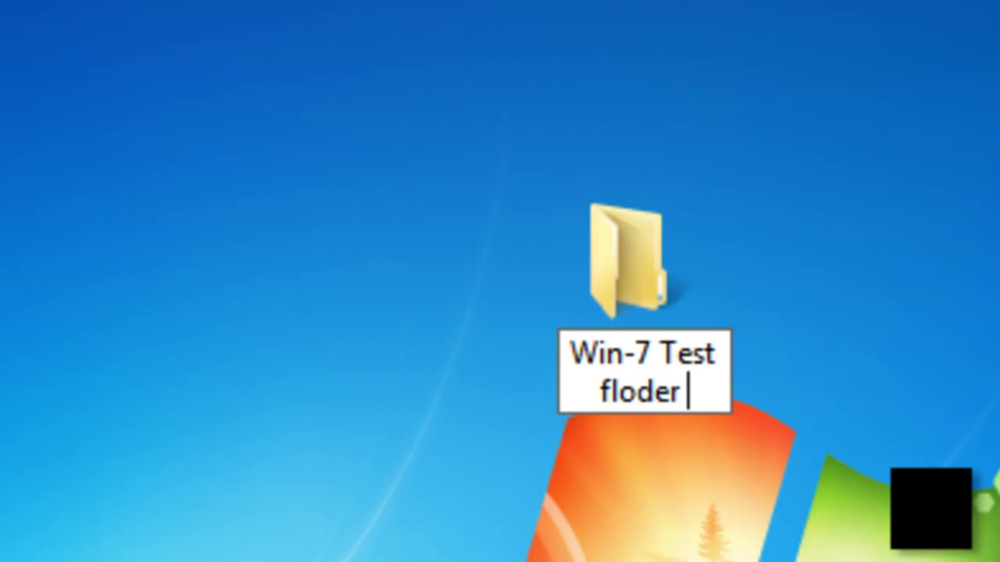
pyautogui.write(' in the ')
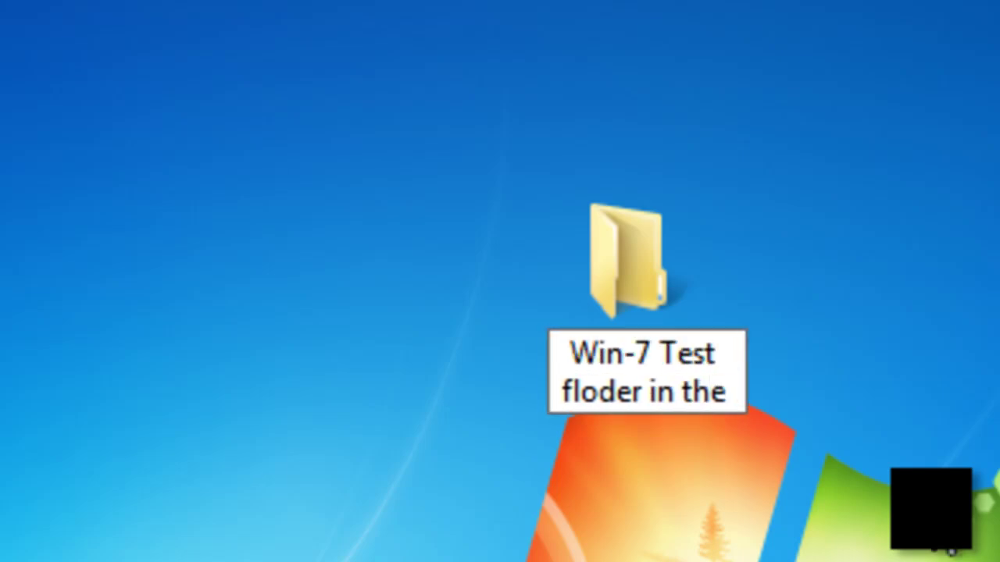
pyautogui.write('win')
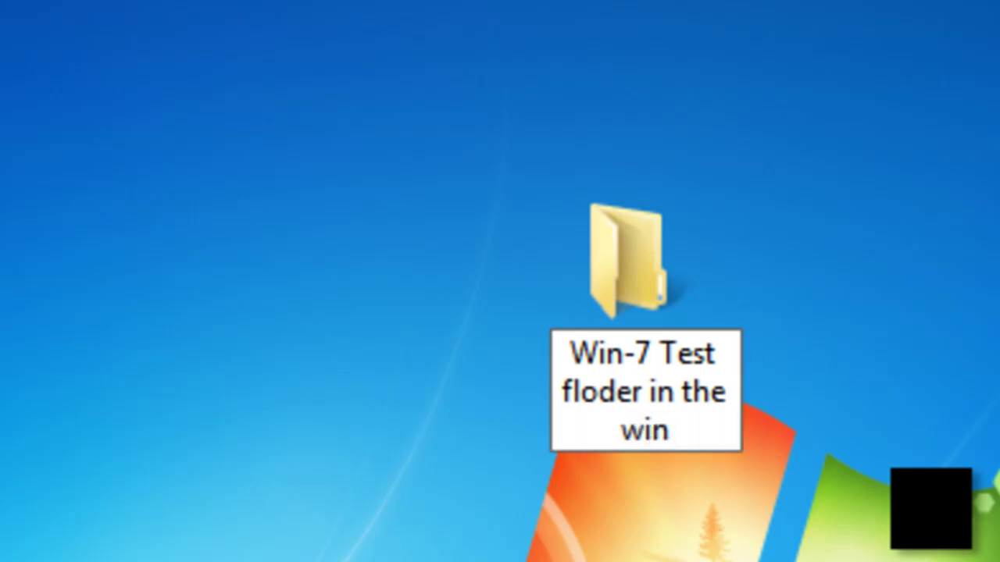
pyautogui.write('-7 ')
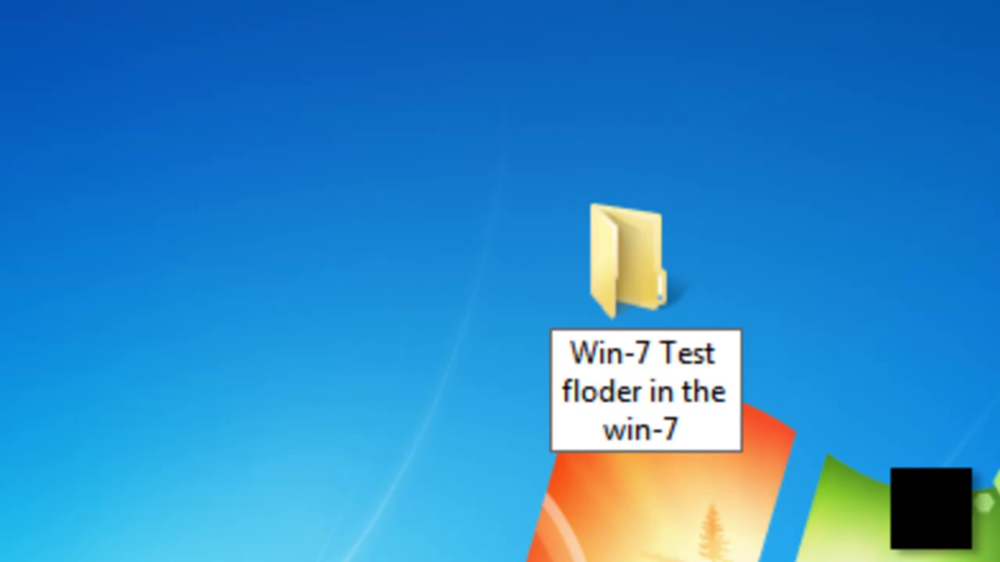
pyautogui.write('ci')
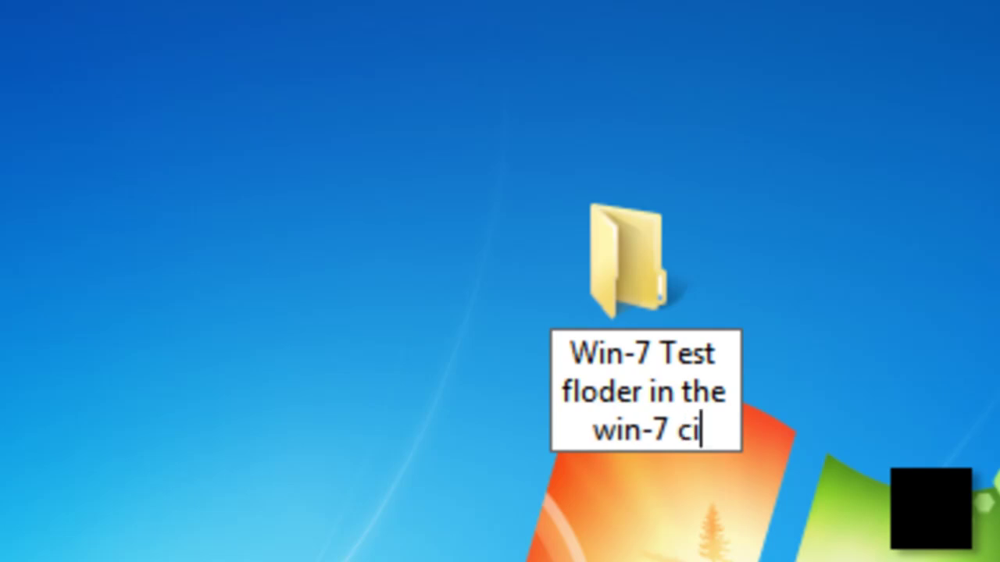
pyautogui.press('BackSpace')
pyautogui.write('lient')
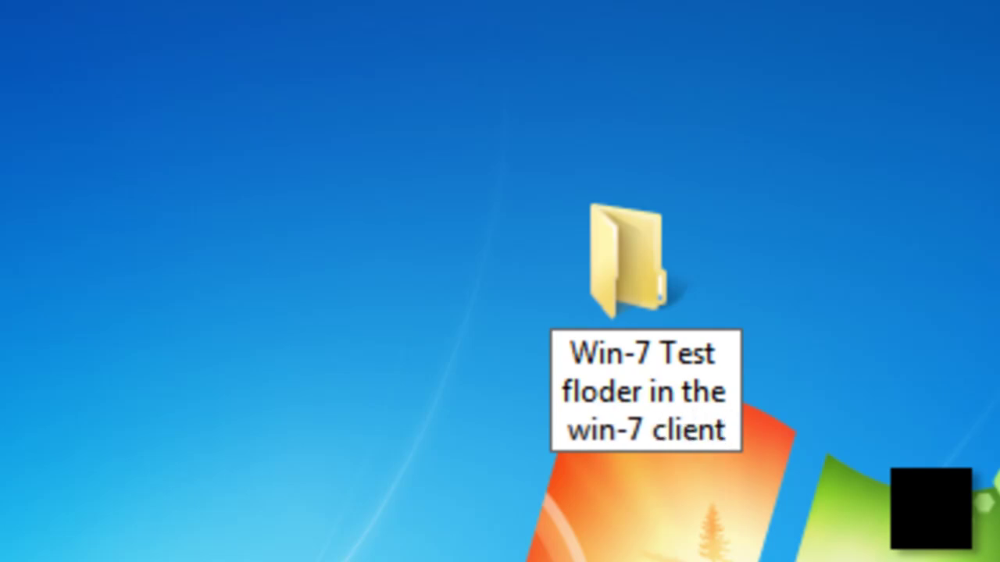
# Correct 'floder' to 'folder', confirm the name, and open the folder
pyautogui.press('Left')
pyautogui.press('Left')
pyautogui.press('Left')
pyautogui.press('Up')
pyautogui.press('Up')
pyautogui.press('Left')
pyautogui.press('Left')
pyautogui.press('Left')
pyautogui.press('Left')
pyautogui.press('Left')
pyautogui.press('Left')
pyautogui.press('BackSpace')
pyautogui.press('BackSpace')
pyautogui.write('ol')
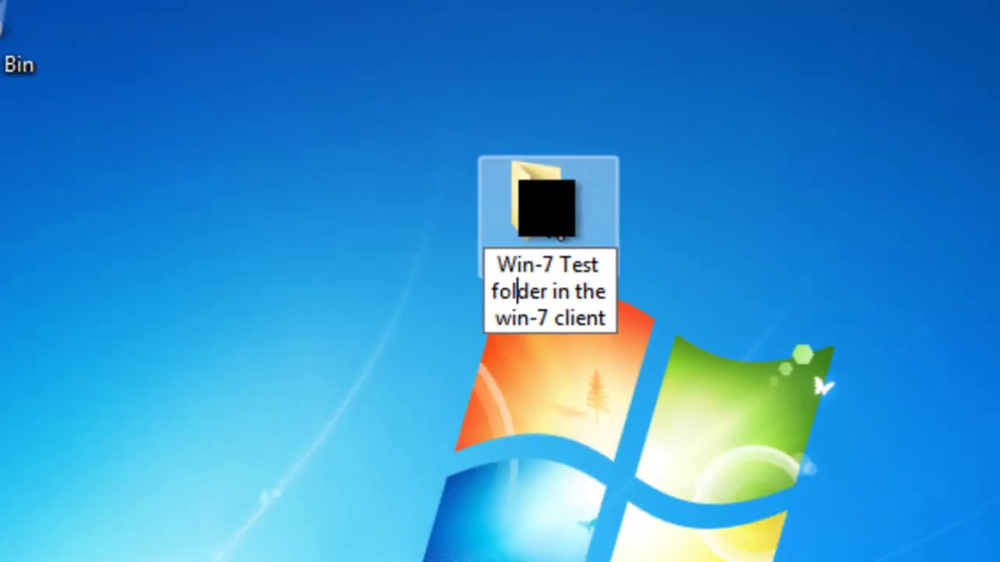
pyautogui.press('Return')
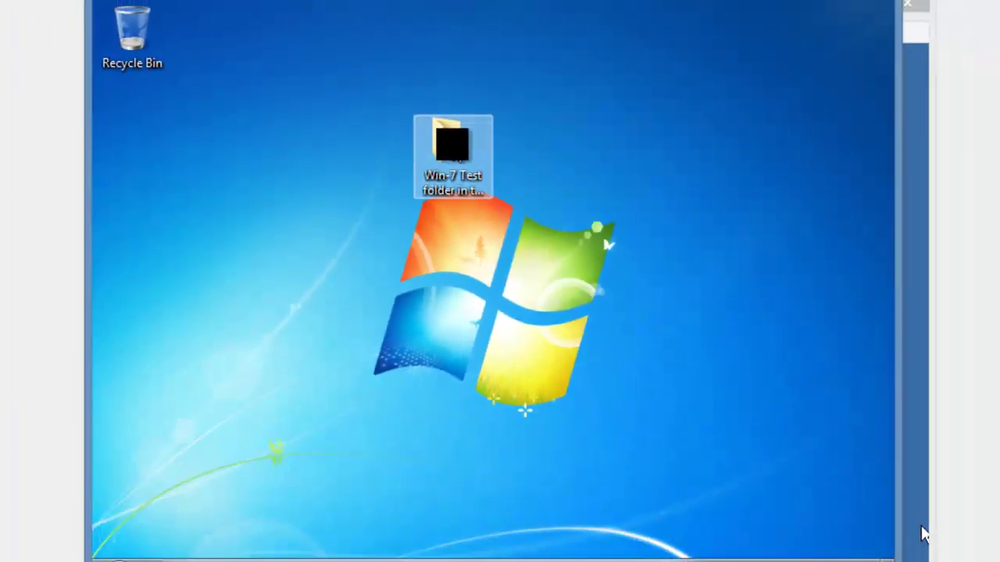
pyautogui.press('Return')
# Create a rich text document named 'test doc for roaming folder' and open it in WordPad
pyautogui.rightClick(407, 222)
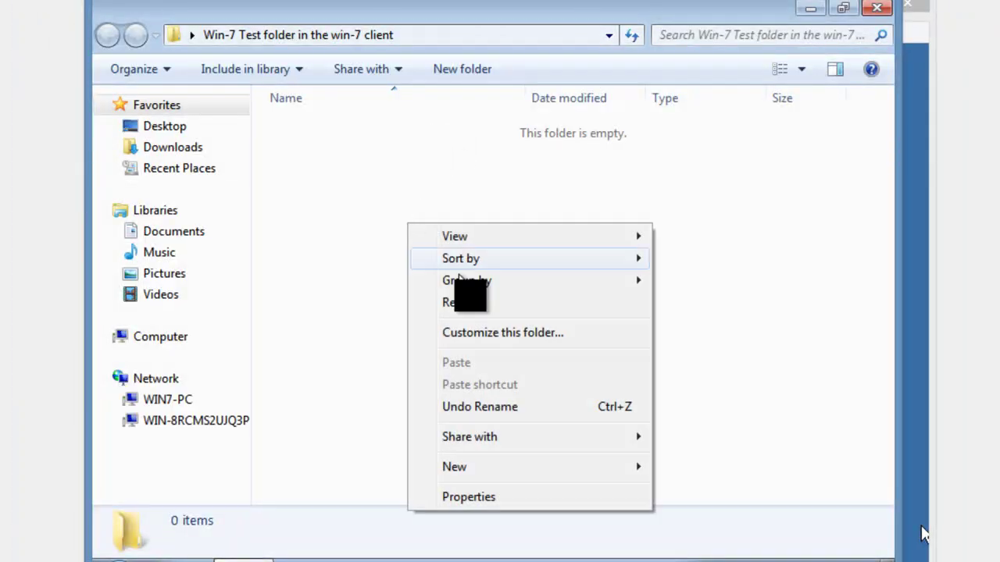
pyautogui.moveTo(484, 467)
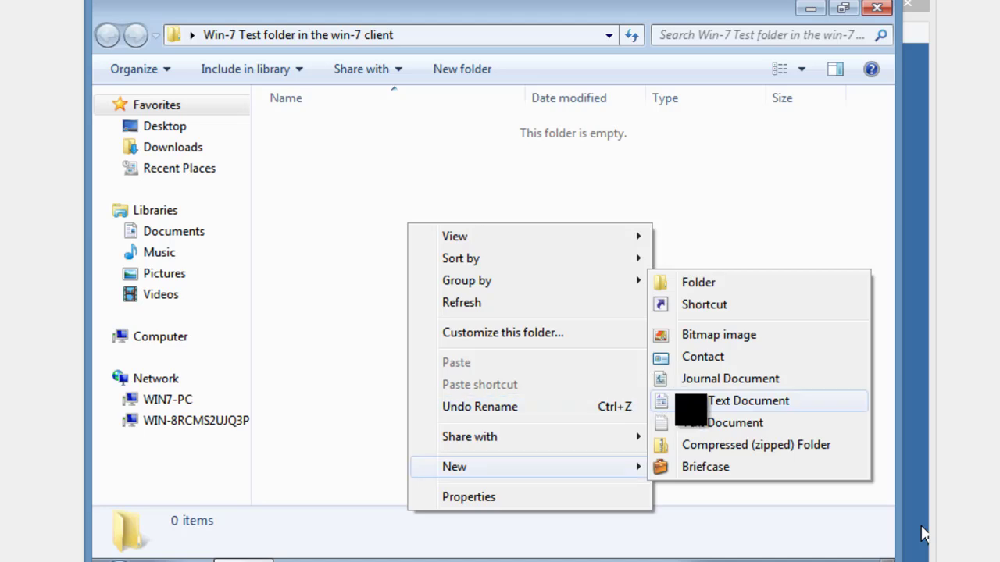
pyautogui.click(692, 401)
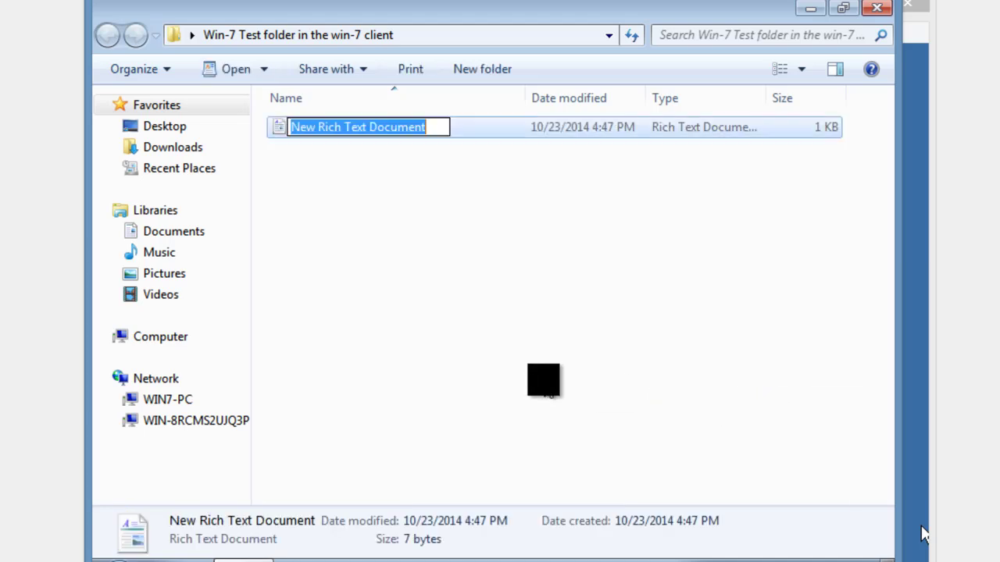
pyautogui.write('test ')
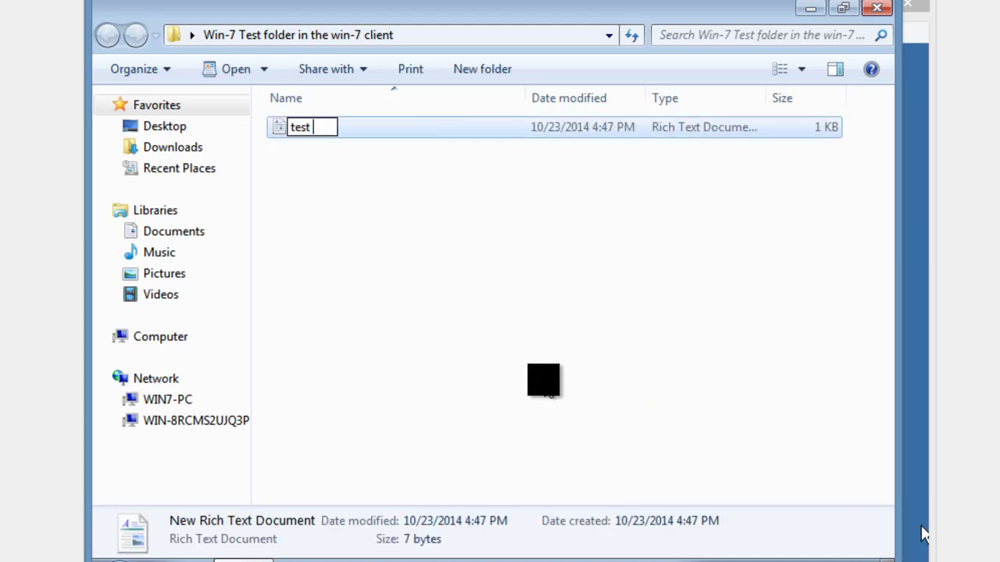
pyautogui.write('doc ')
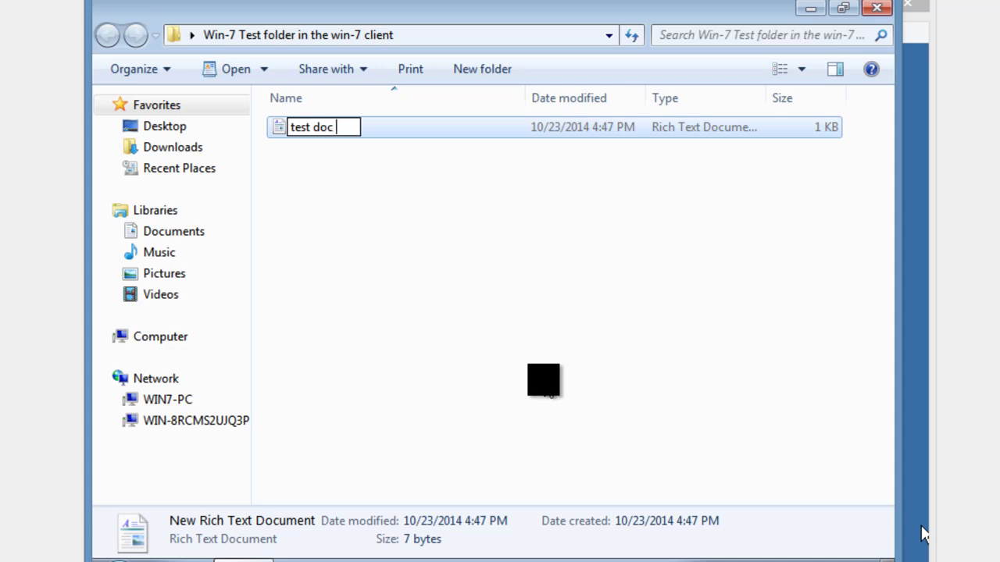
pyautogui.write('for roming')
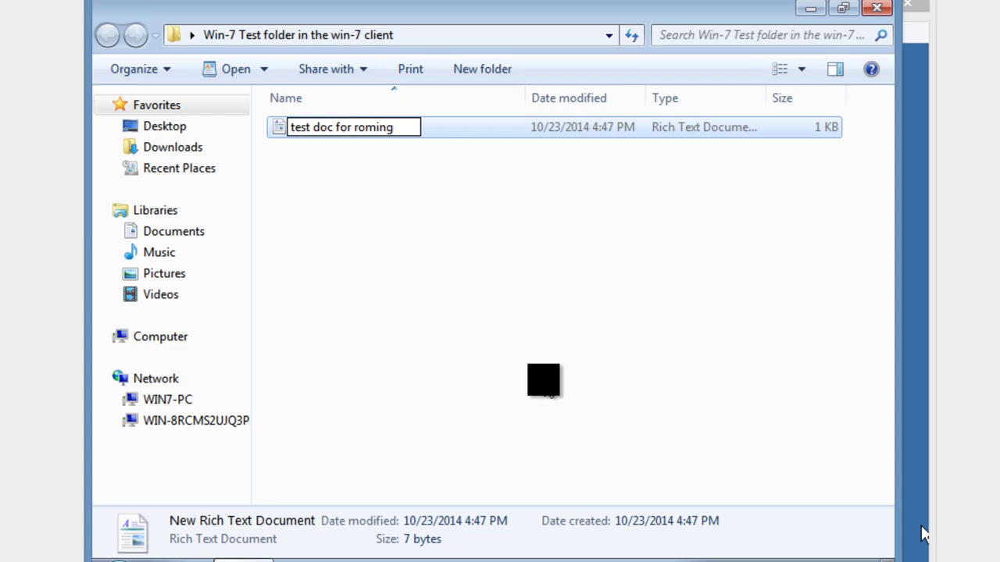
pyautogui.write(' folder')
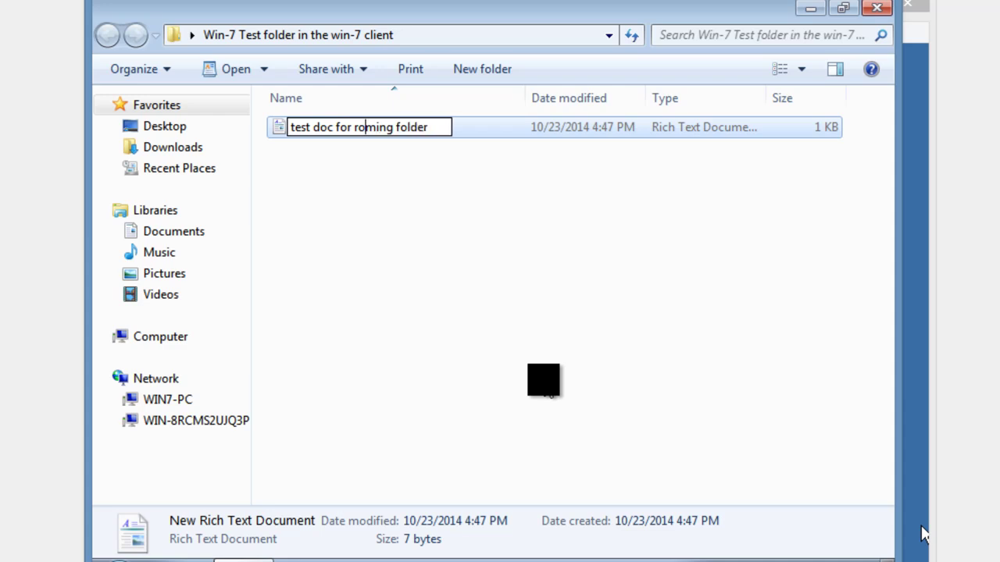
pyautogui.write('a')
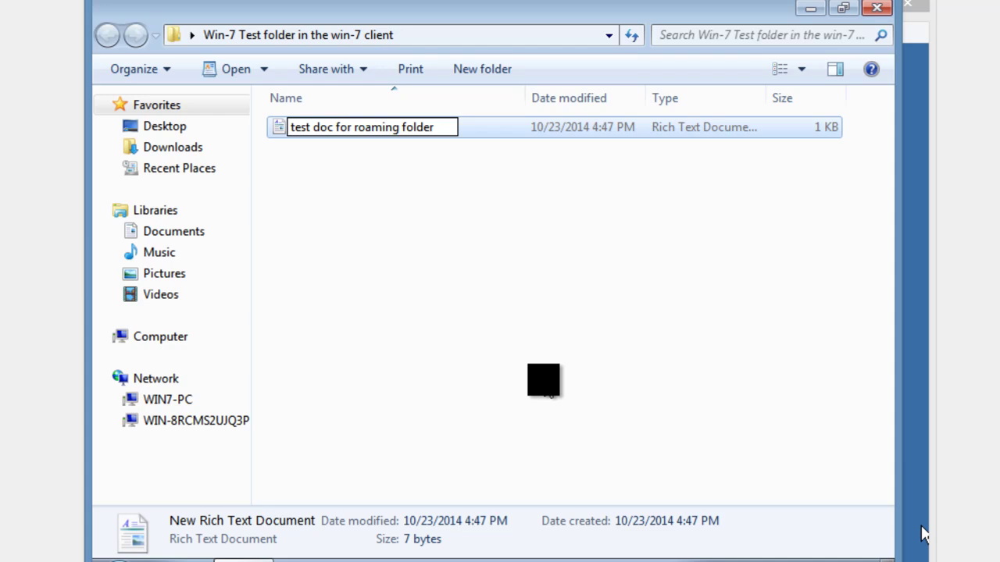
pyautogui.click(479, 349)
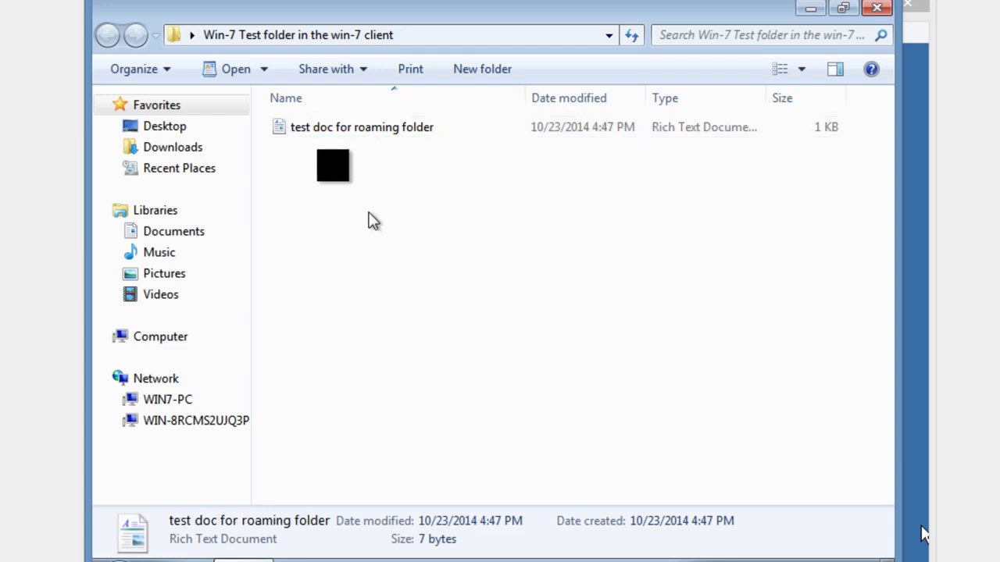
pyautogui.doubleClick(342, 129)
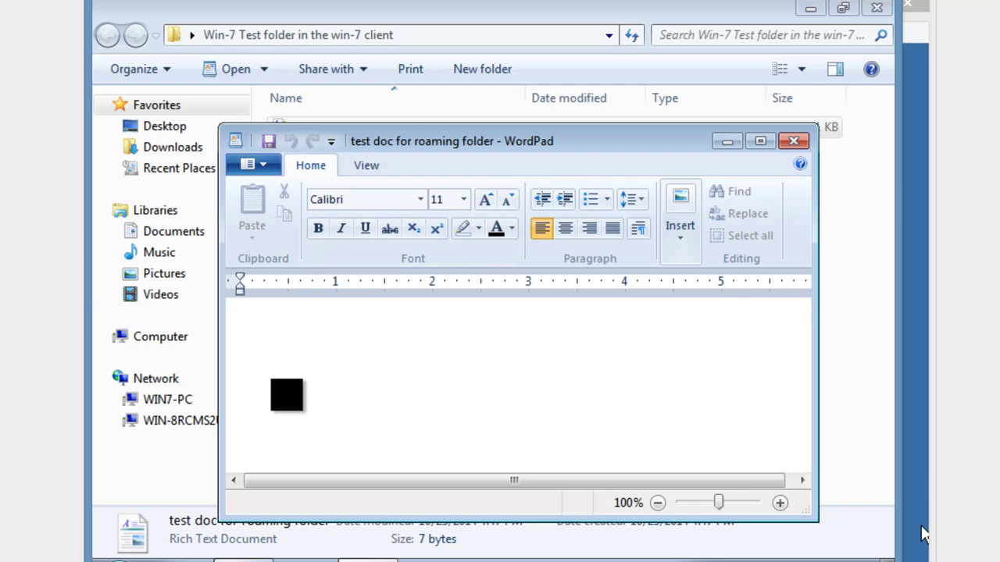
# Type 'This is my test folder in windows 7', save the document and close WordPad
pyautogui.write('Th')
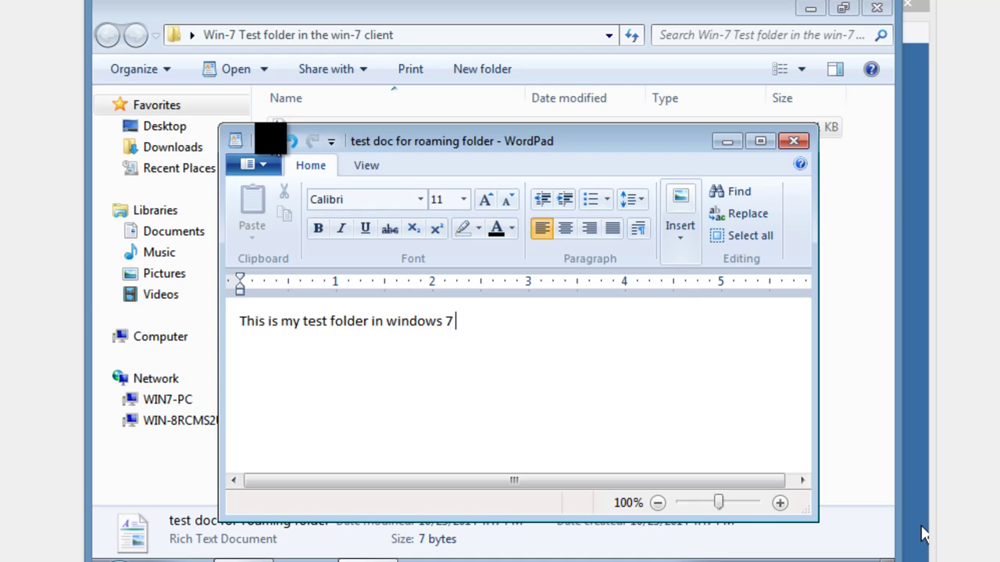
pyautogui.click(269, 141)
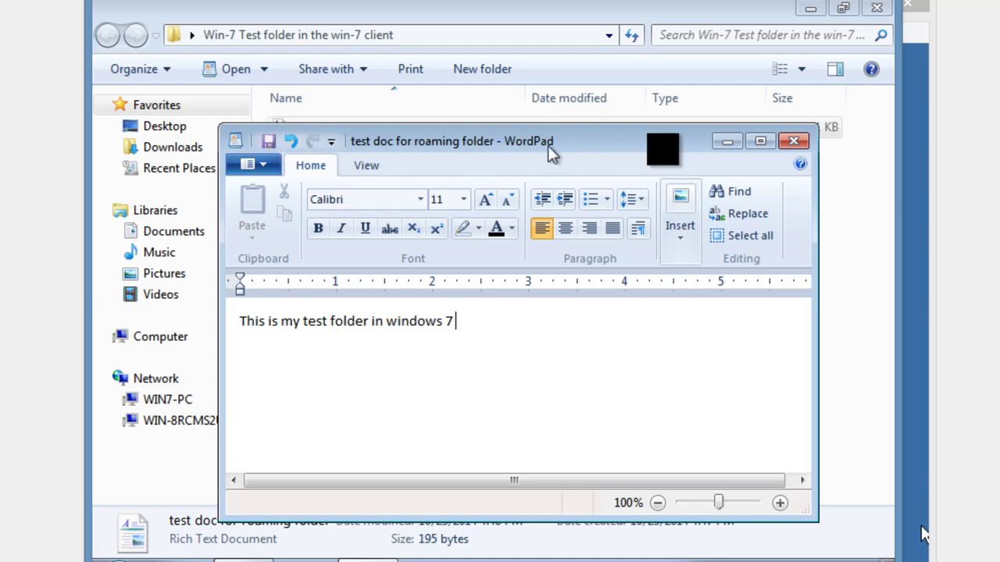
pyautogui.click(794, 140)
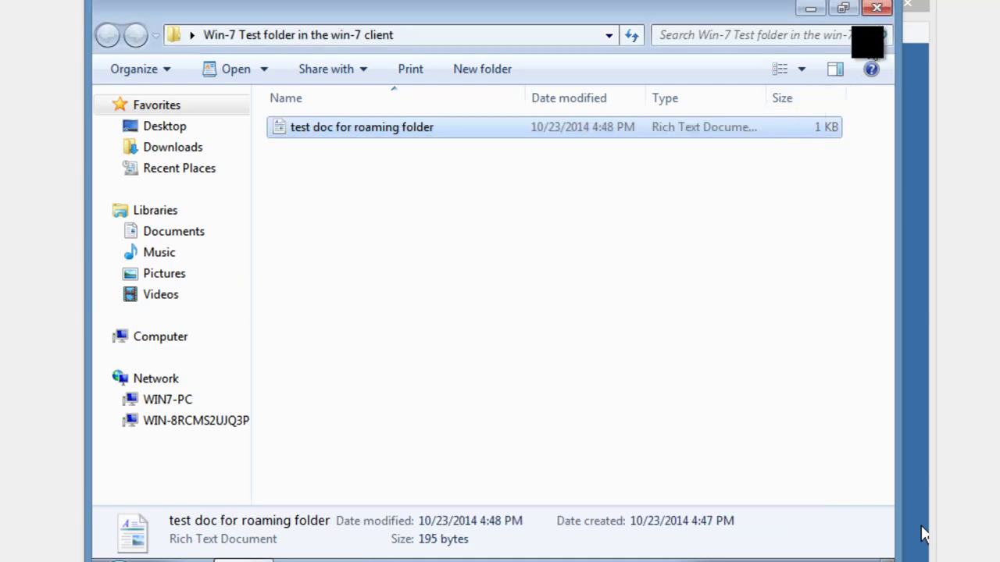
# Close the test folder, log off Windows 7, and switch to the Vista VM's logon screen
pyautogui.click(878, 9)
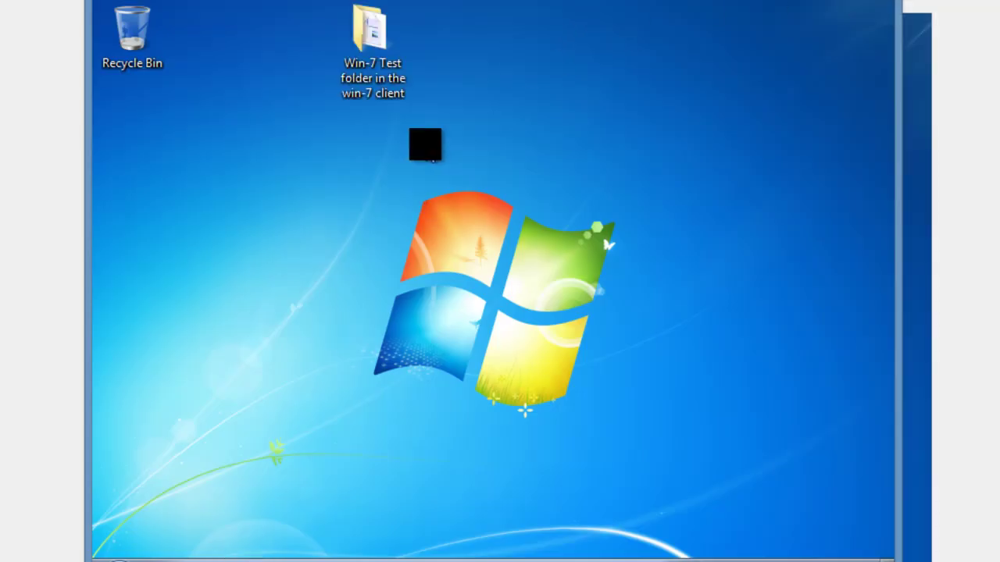
pyautogui.click(341, 56)
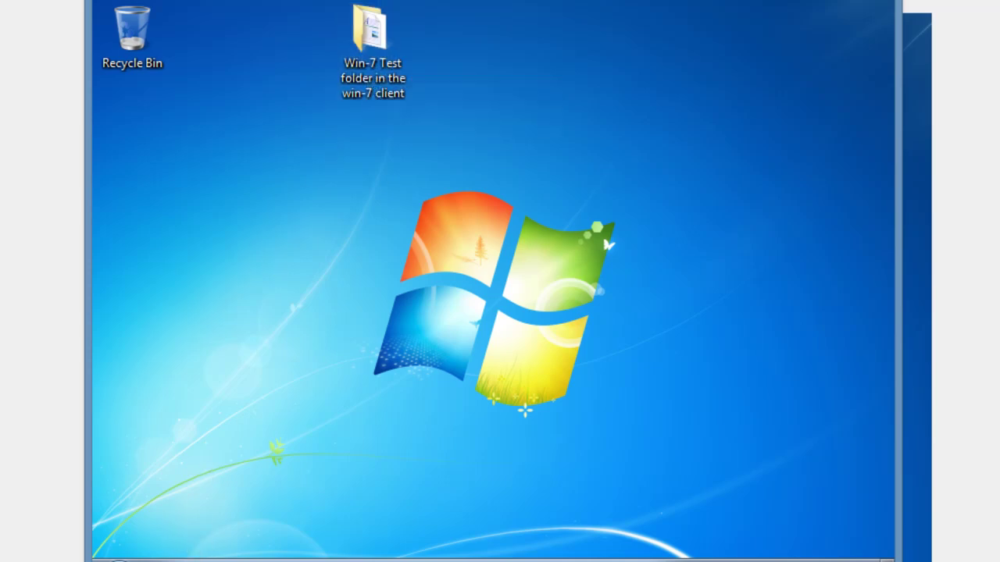
pyautogui.click(119, 561)
pyautogui.click(442, 528)
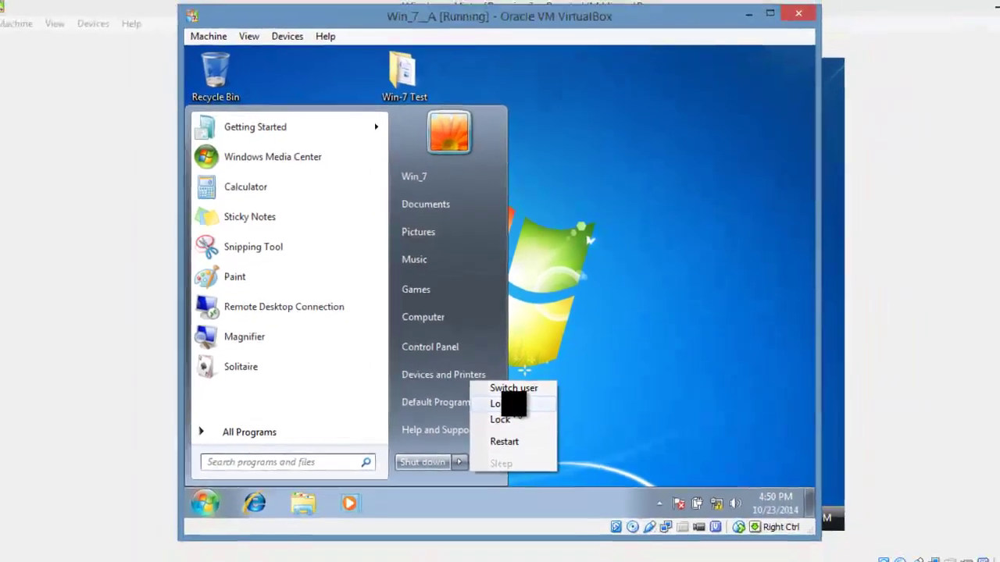
pyautogui.click(504, 403)
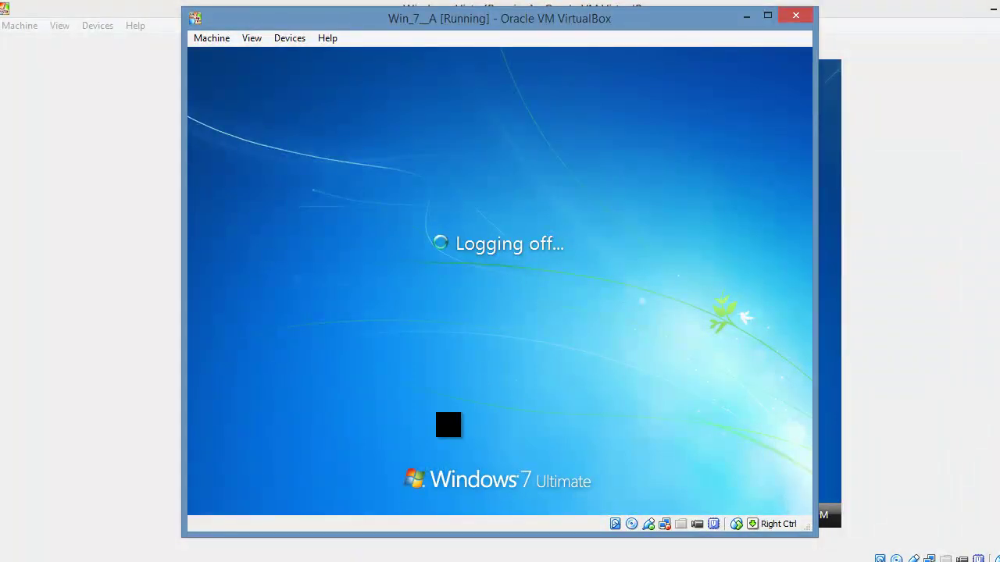
pyautogui.hotkey('alt', 'Tab')
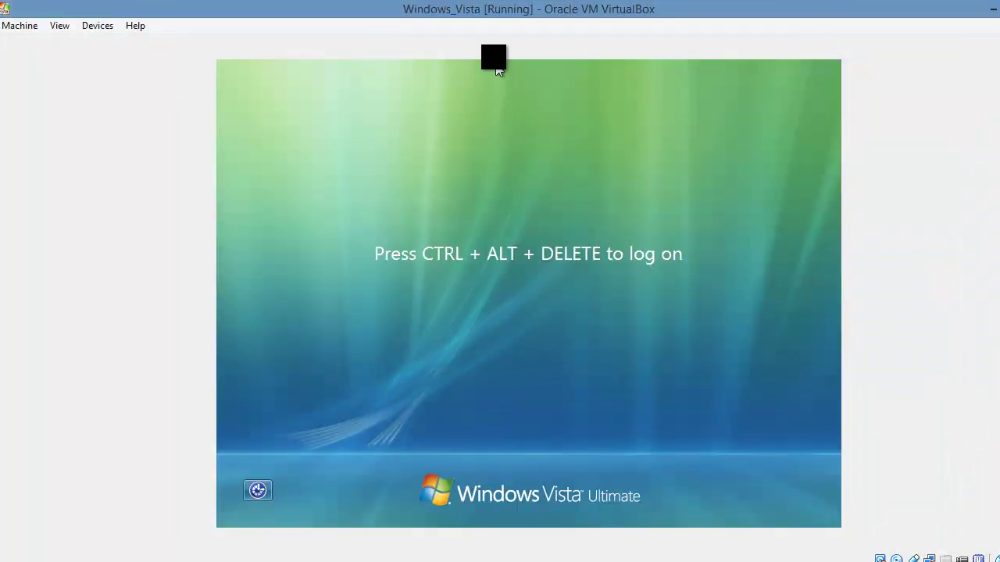
# Send Ctrl-Alt-Del to the Vista virtual machine and choose Switch User, then Other User
pyautogui.click(18, 25)
pyautogui.click(55, 144)
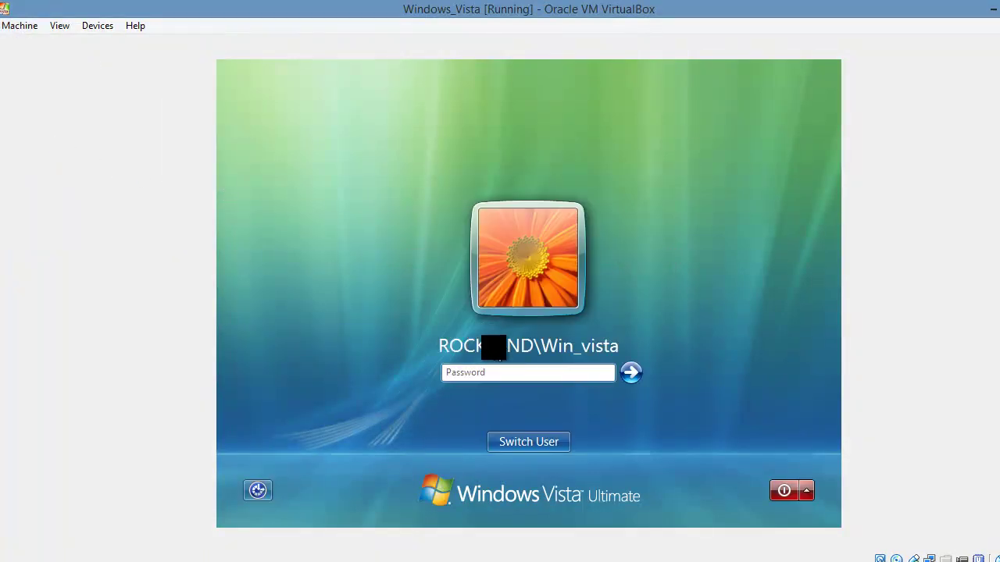
pyautogui.click(529, 442)
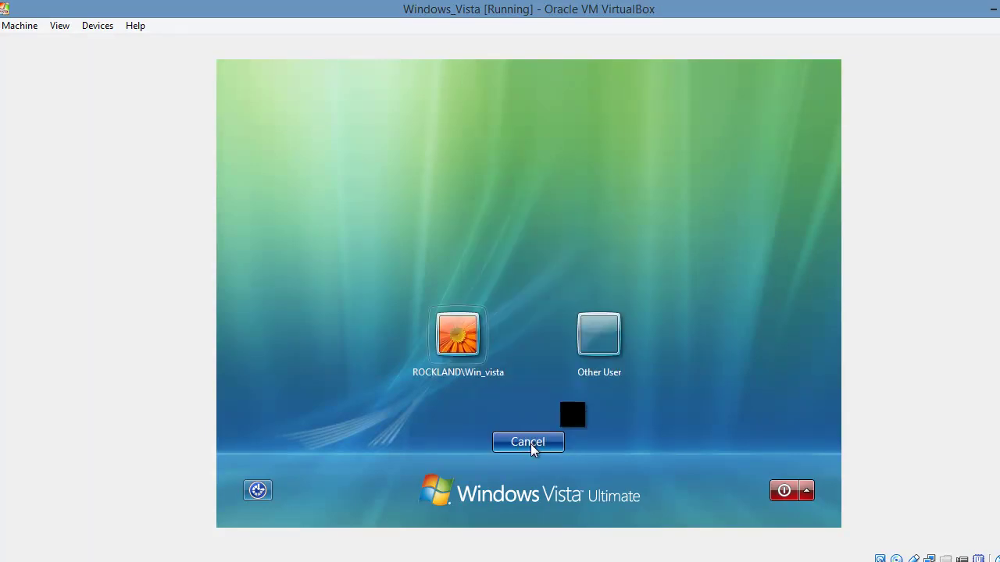
pyautogui.click(609, 322)
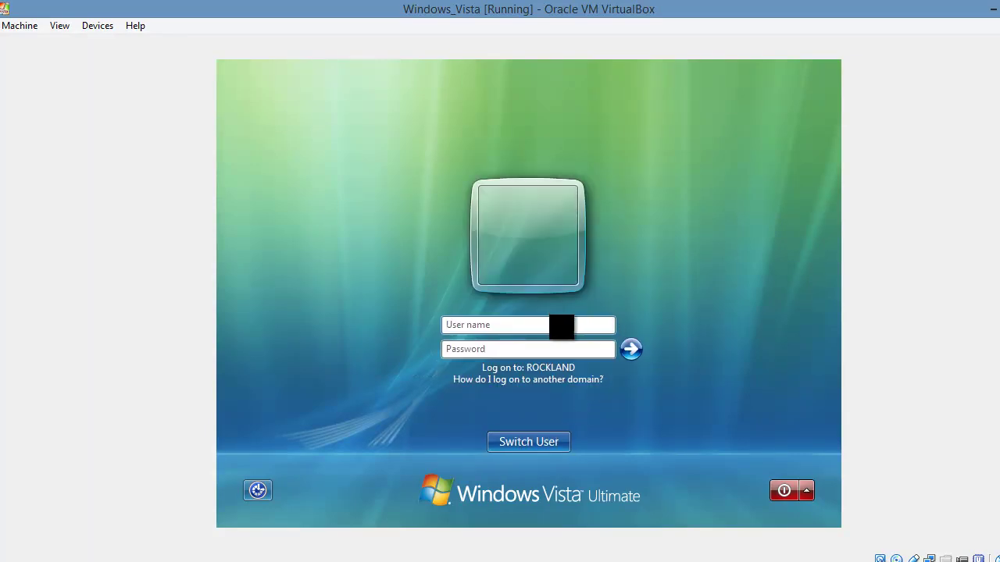
# Enter the Windows 7 domain user's name and password to log on to Vista
pyautogui.write('w')
pyautogui.press('BackSpace')
pyautogui.write('Win_7')
pyautogui.click(547, 348)
pyautogui.write('•••••')
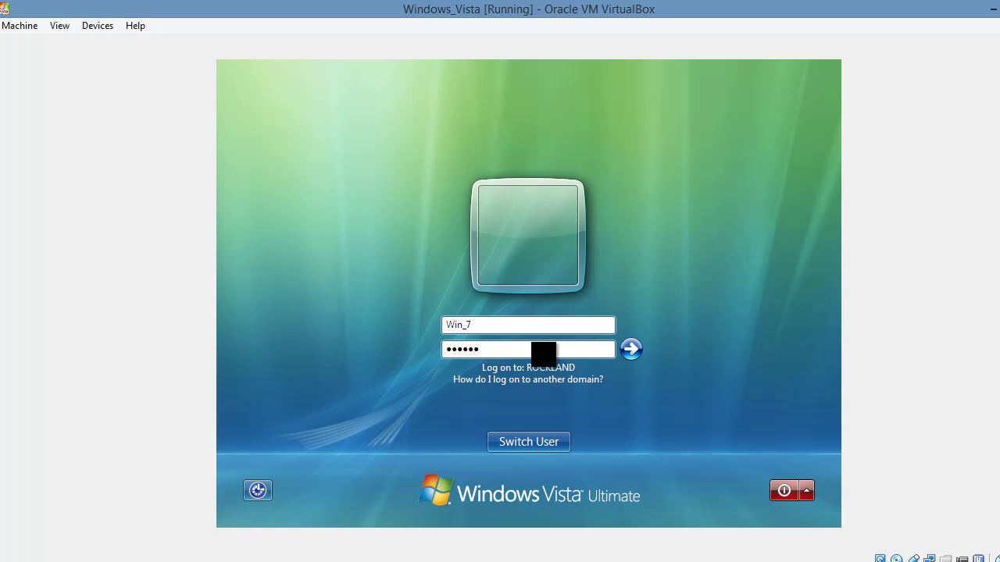
pyautogui.press('Return')
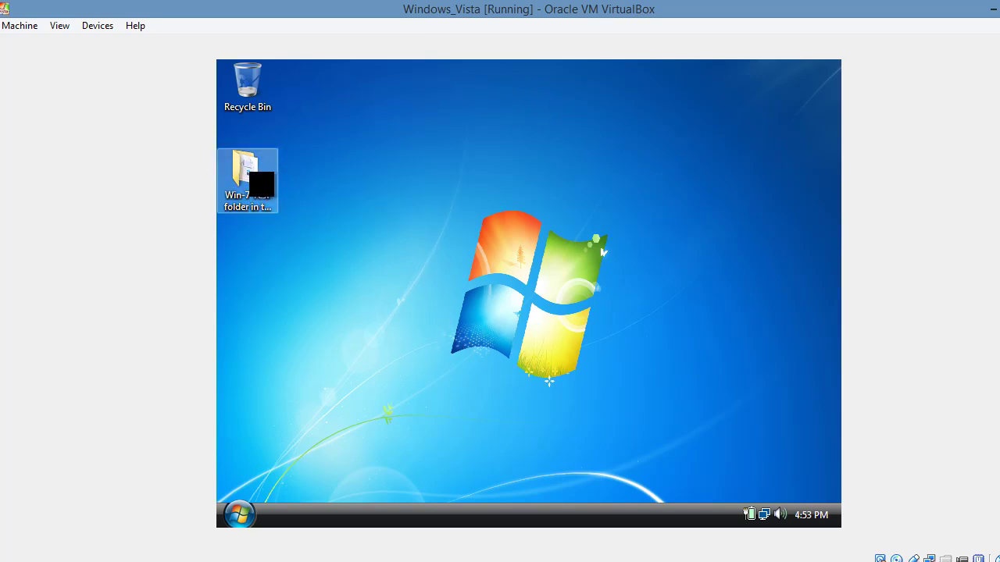
pyautogui.doubleClick(244, 168)
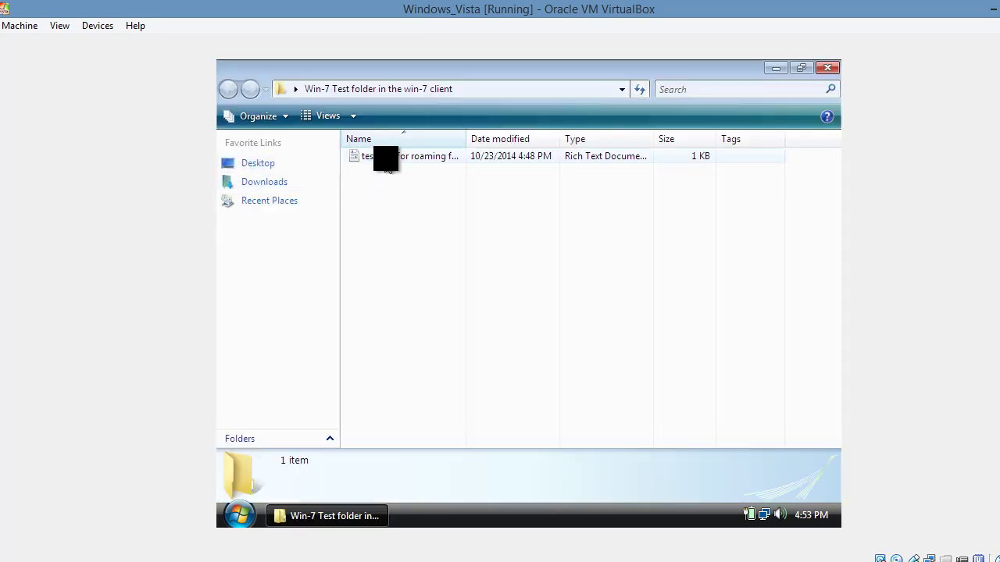
pyautogui.doubleClick(387, 160)
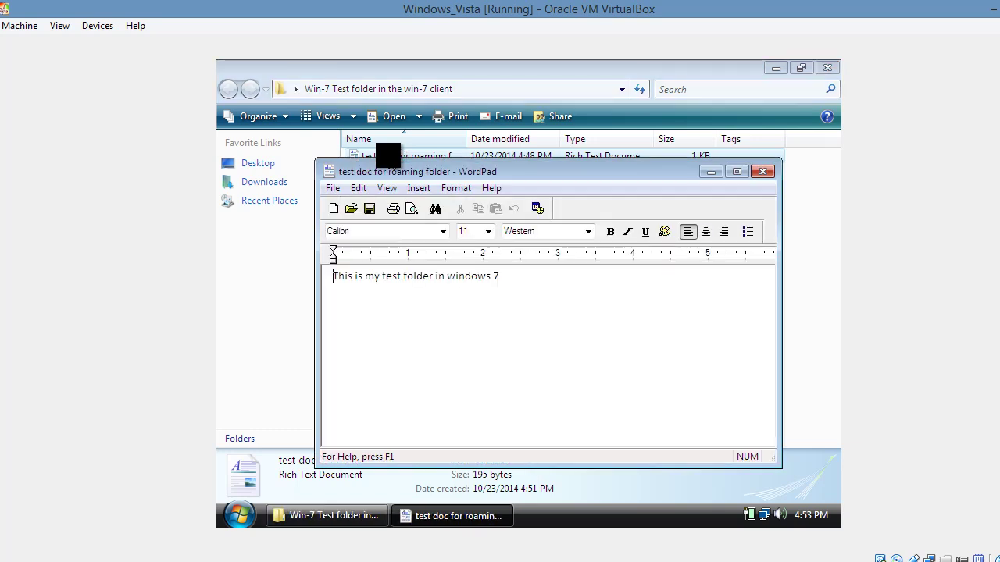